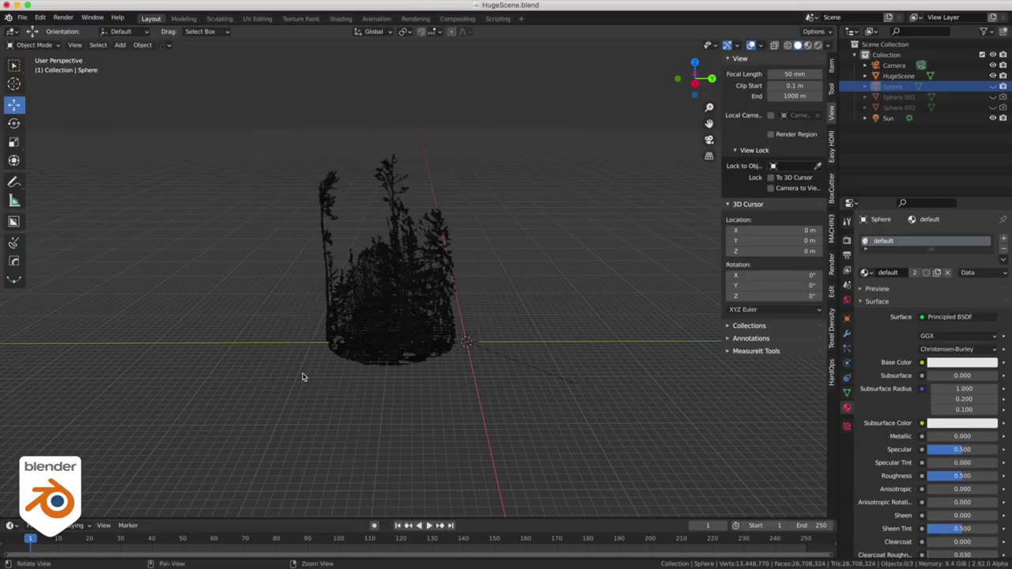
pyautogui.keyDown('shift'); pyautogui.moveTo(401, 387); pyautogui.dragTo(412, 363, button='middle'); pyautogui.keyUp('shift')
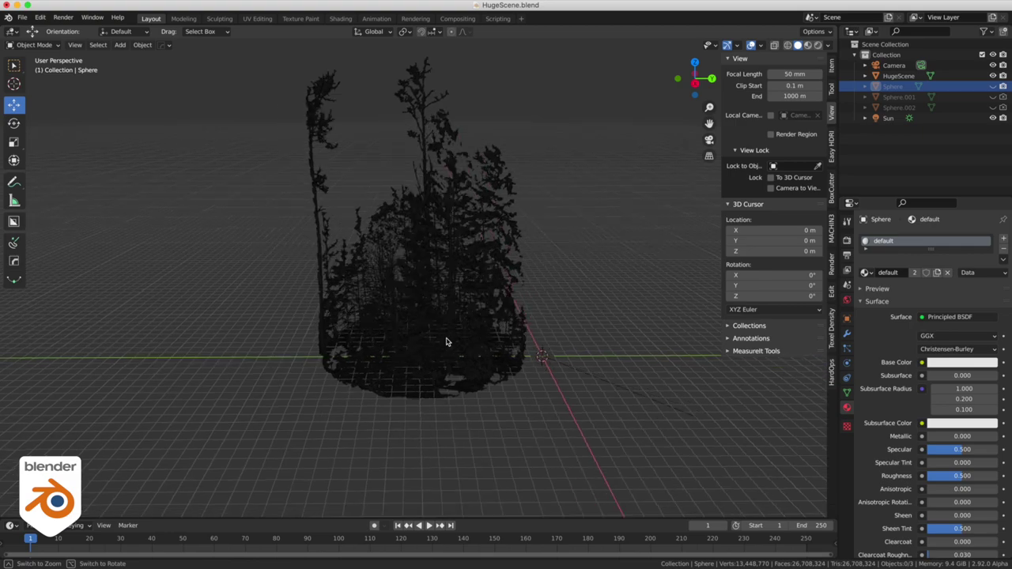
pyautogui.keyDown('ctrl'); pyautogui.moveTo(446, 341); pyautogui.dragTo(590, 345, button='middle'); pyautogui.keyUp('ctrl')
pyautogui.press('Home')
pyautogui.press('`')
pyautogui.moveTo(436, 411); pyautogui.dragTo(340, 351, button='middle')
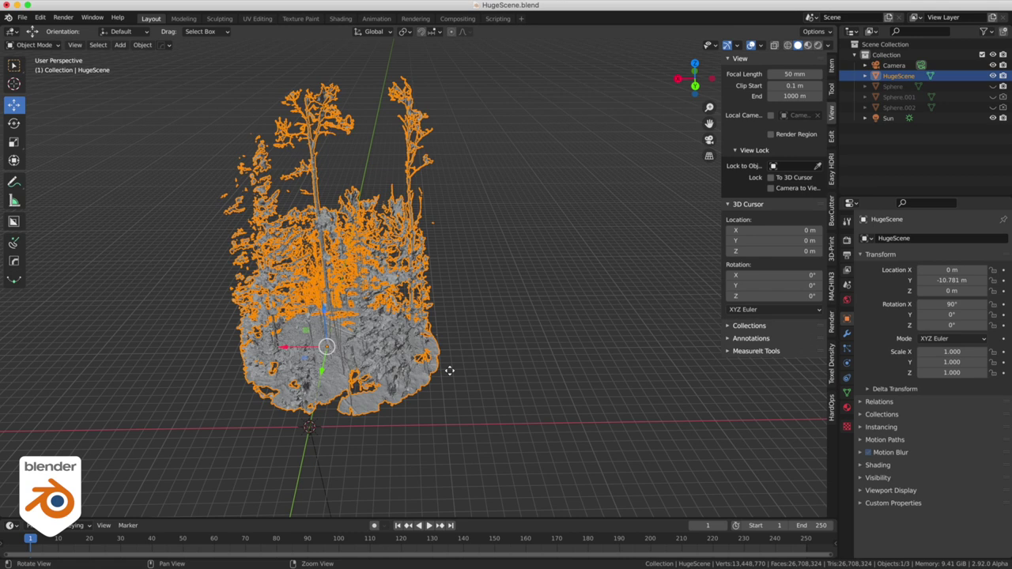
# Make a linked duplicate of the HugeScene forest and place it beside the original at about X -18.2 m
pyautogui.hotkey('alt', 'd')
pyautogui.click(451, 375)
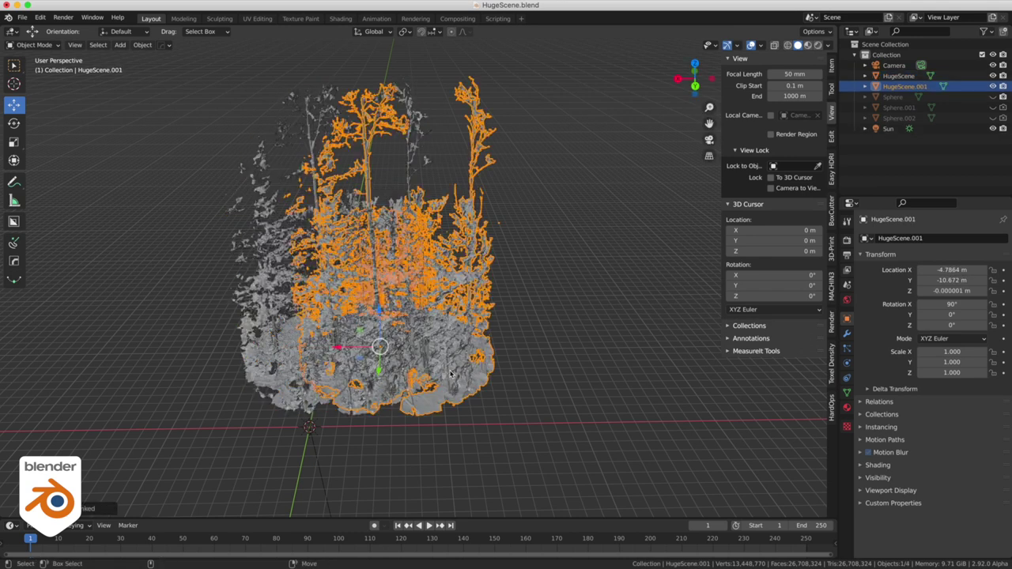
pyautogui.press('g')
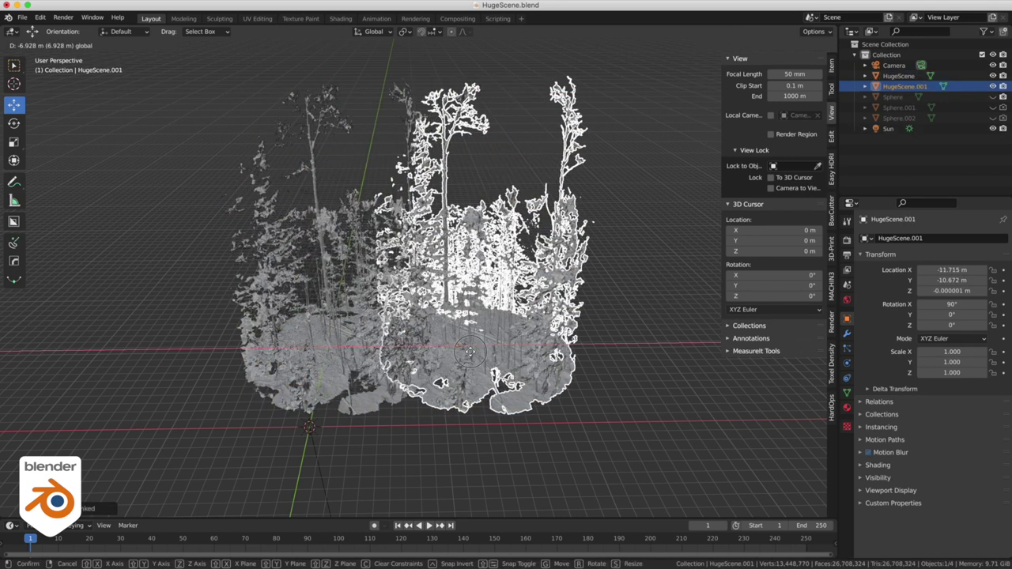
pyautogui.click(511, 419)
pyautogui.moveTo(510, 420); pyautogui.dragTo(405, 412, button='middle')
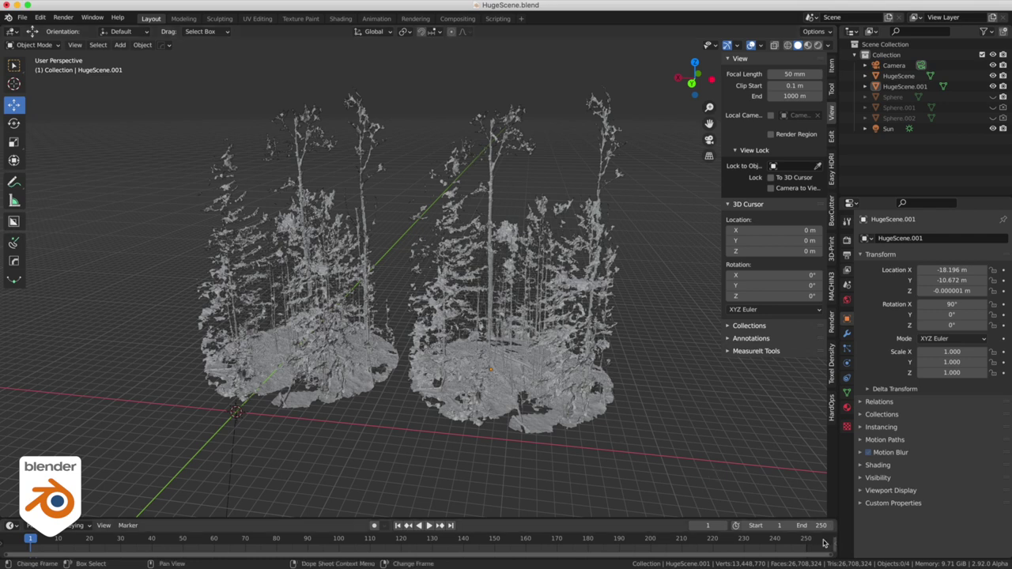
# Delete the linked forest duplicate beside the original
pyautogui.moveTo(458, 419); pyautogui.dragTo(506, 395, button='middle')
pyautogui.click(506, 387)
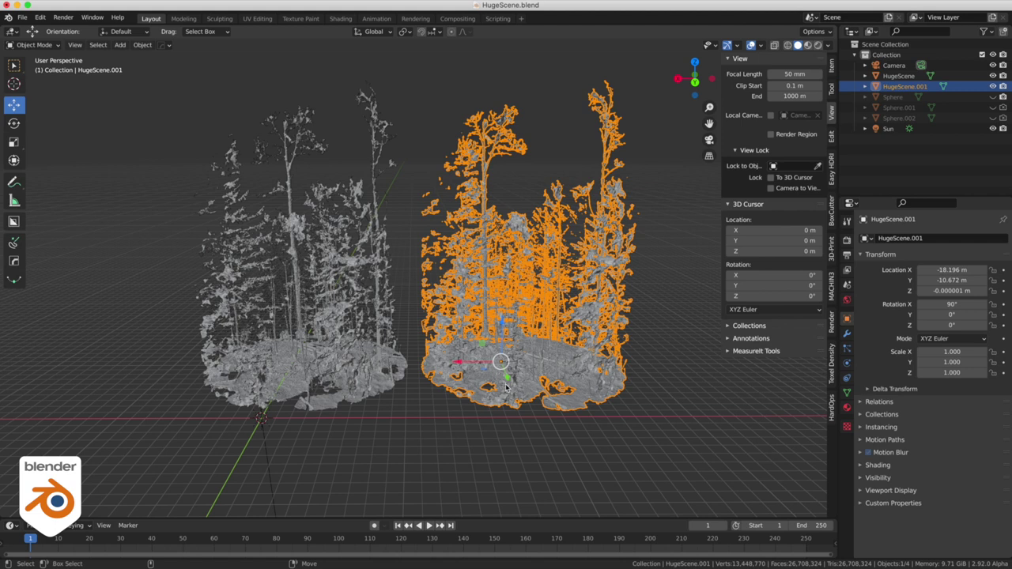
pyautogui.press('Delete')
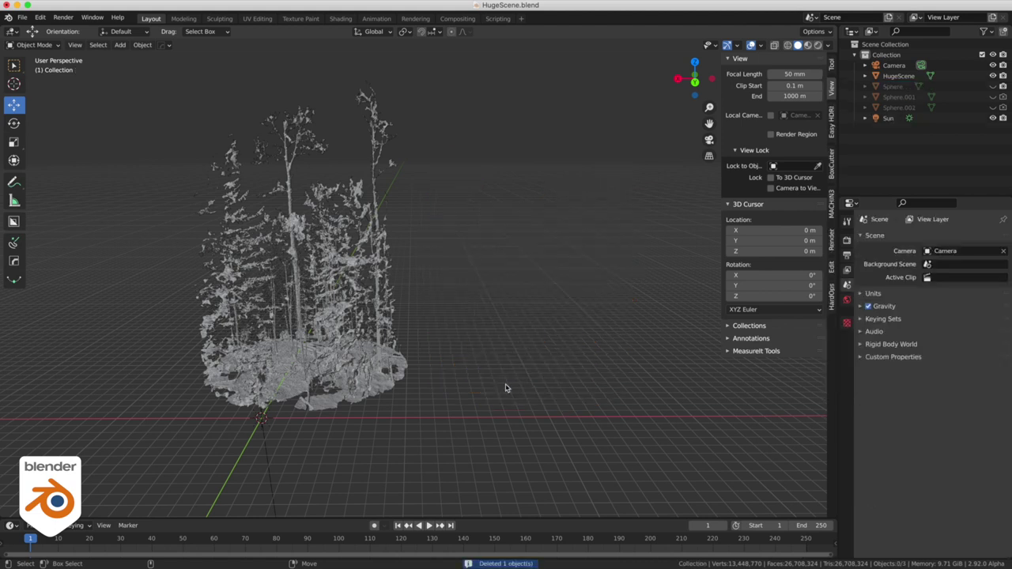
# Make a full, unlinked duplicate of the HugeScene forest and move it along the X axis away from the original
pyautogui.click(329, 385)
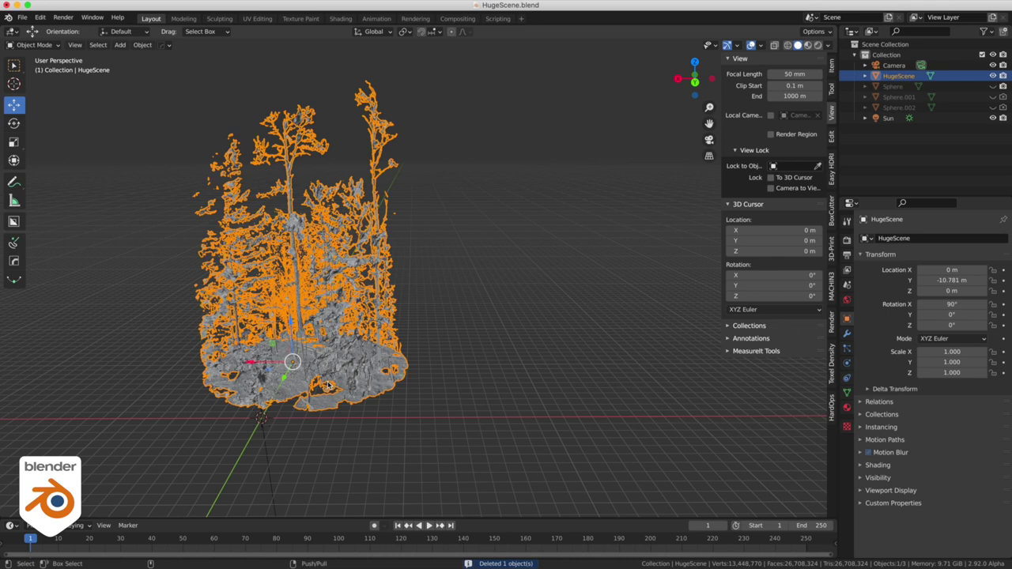
pyautogui.hotkey('shift', 'd')
pyautogui.rightClick(500, 342)
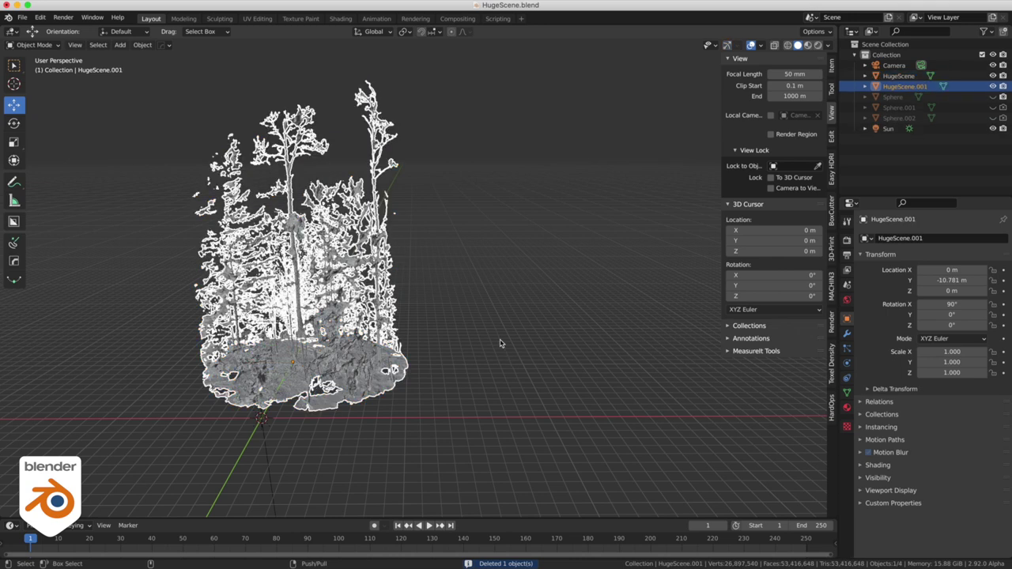
pyautogui.click(350, 360)
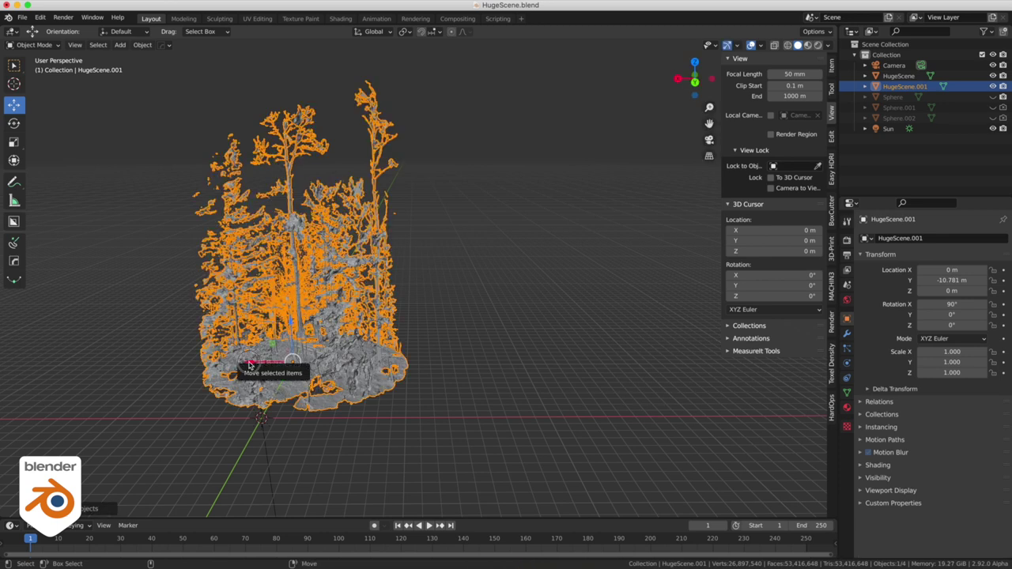
pyautogui.press('g')
pyautogui.press('x')
pyautogui.click(379, 429)
pyautogui.moveTo(380, 429); pyautogui.dragTo(481, 417, button='middle')
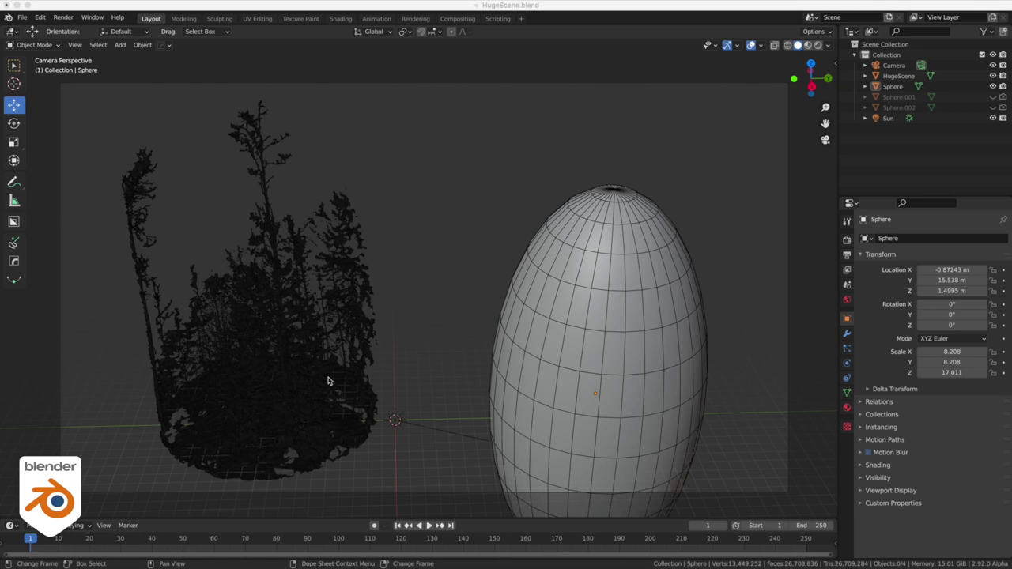
# Turn off the wireframe overlay so the forest and sphere display as plain solid surfaces
pyautogui.press('z')
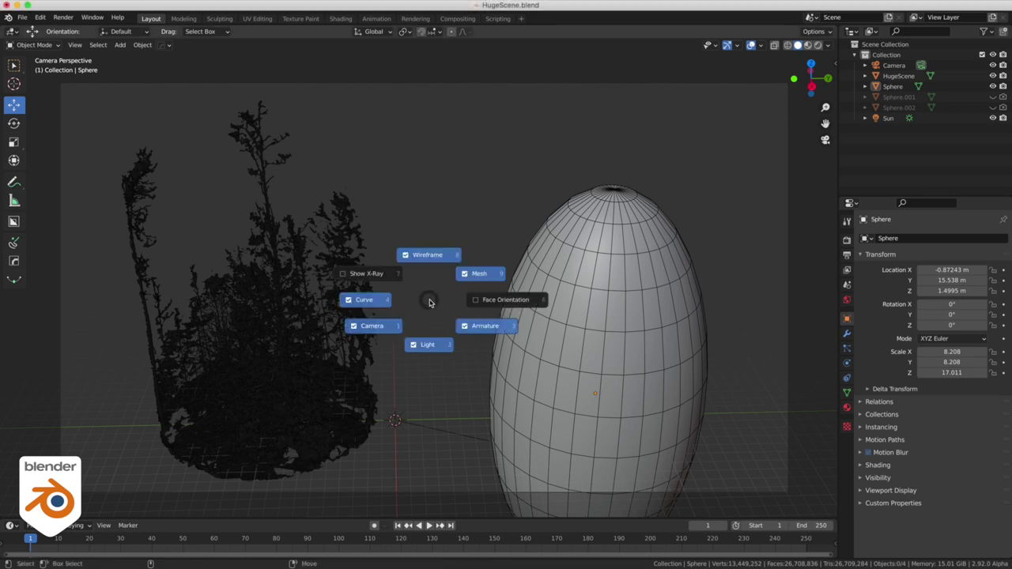
pyautogui.click(433, 197)
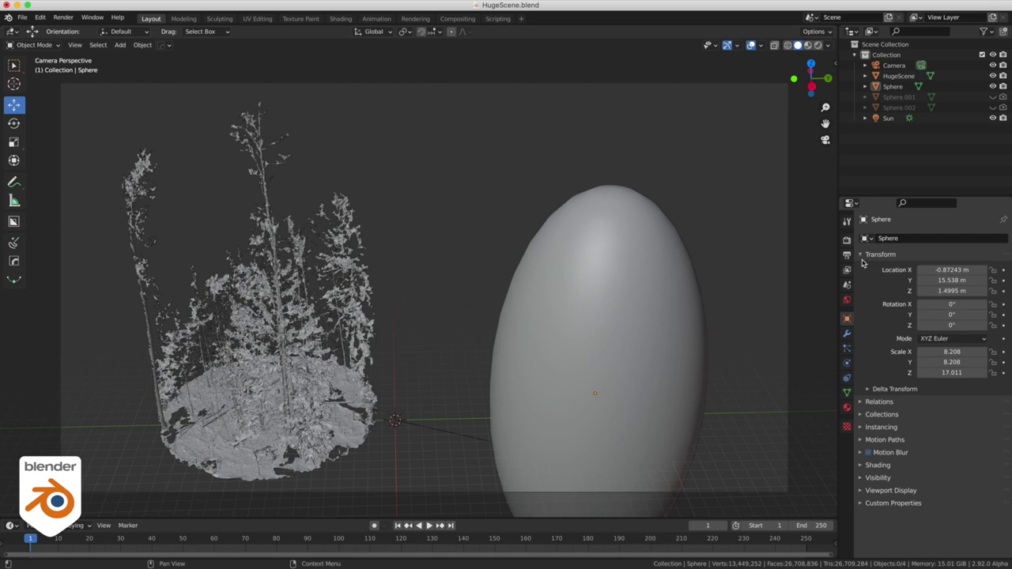
# Disable Persistent Images in the Final Render performance settings of Cycles
pyautogui.click(847, 240)
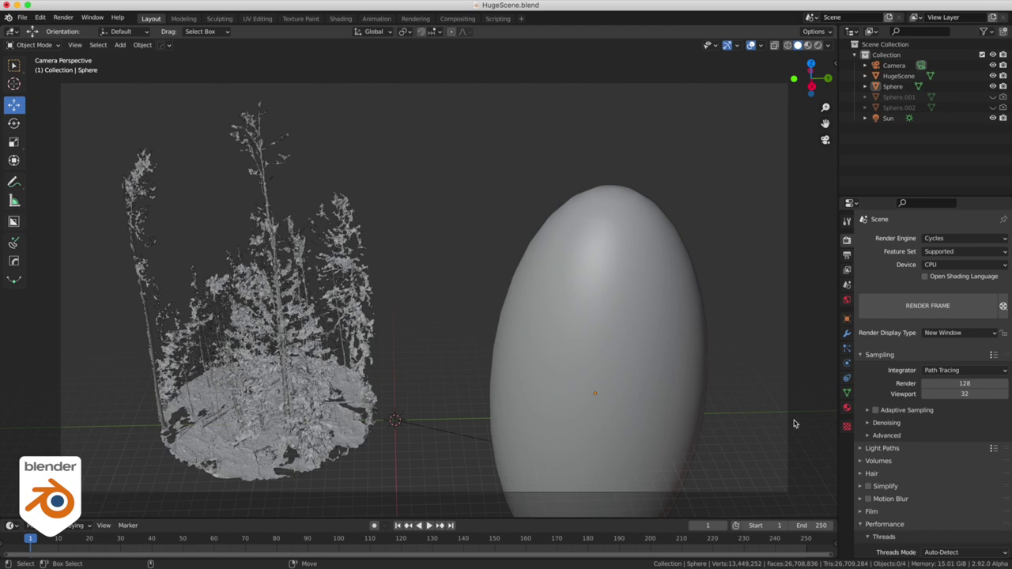
pyautogui.scroll(-9, 890, 425)
pyautogui.scroll(-2, 909, 447)
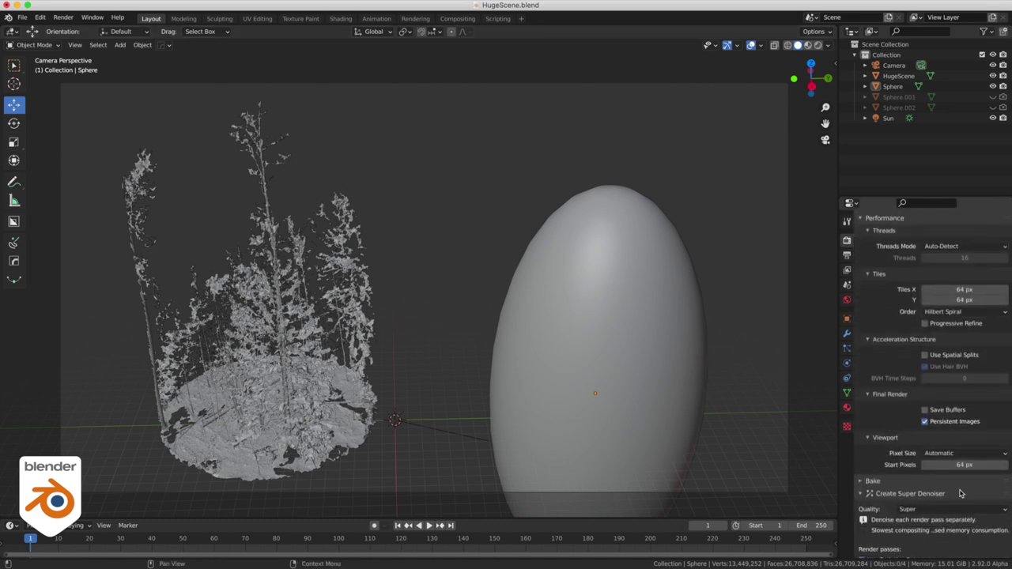
pyautogui.click(924, 423)
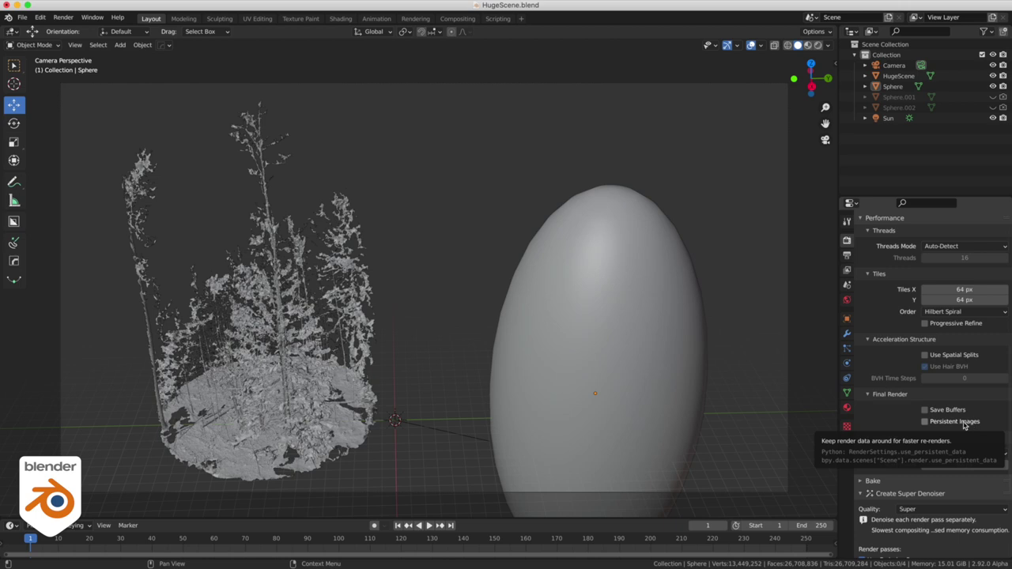
pyautogui.click(926, 423)
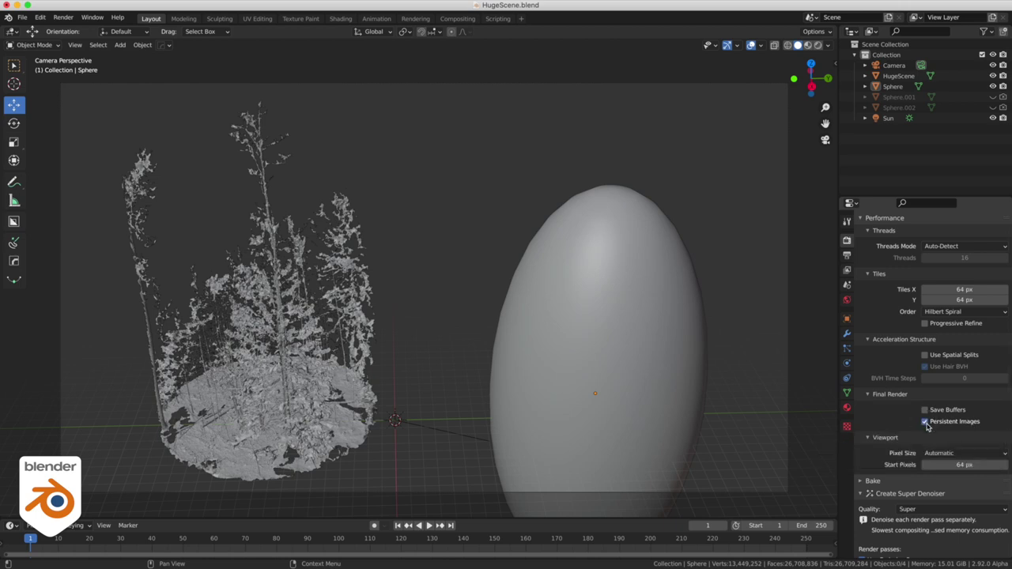
pyautogui.click(926, 423)
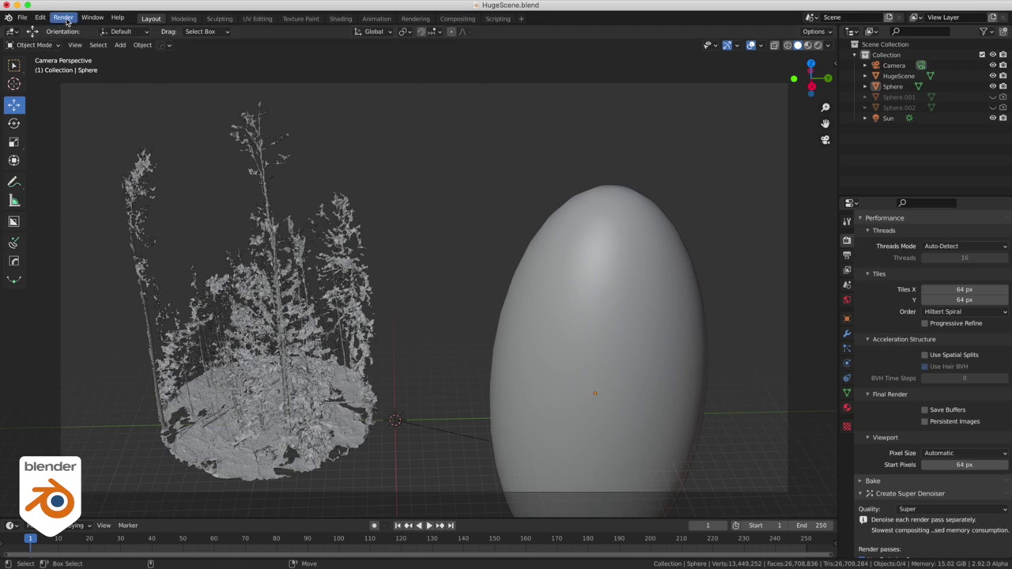
# Turn off the Ambient Occlusion and Sample Count passes of the view layer
pyautogui.click(847, 271)
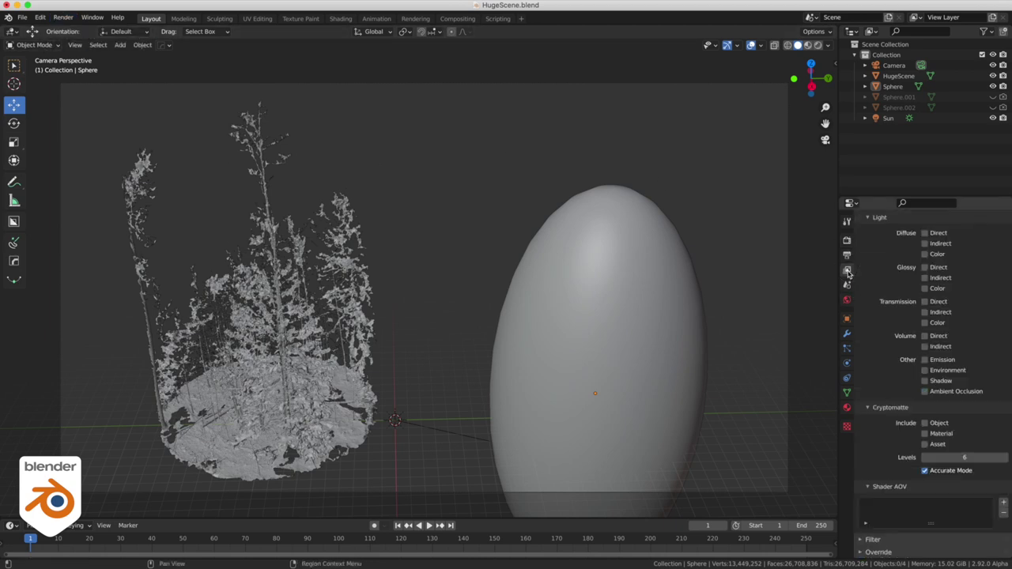
pyautogui.click(924, 392)
pyautogui.scroll(3, 910, 358)
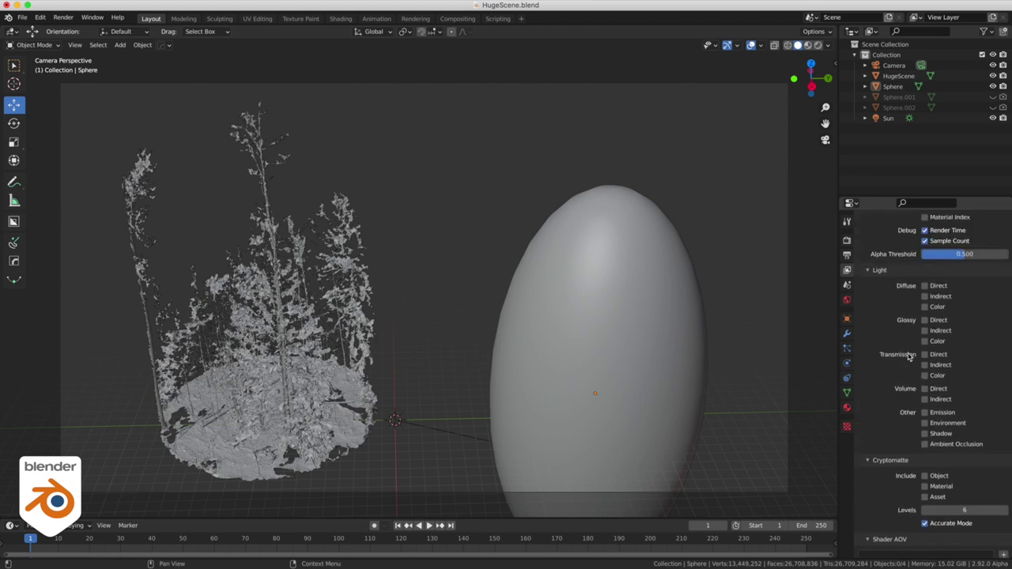
pyautogui.scroll(5, 918, 423)
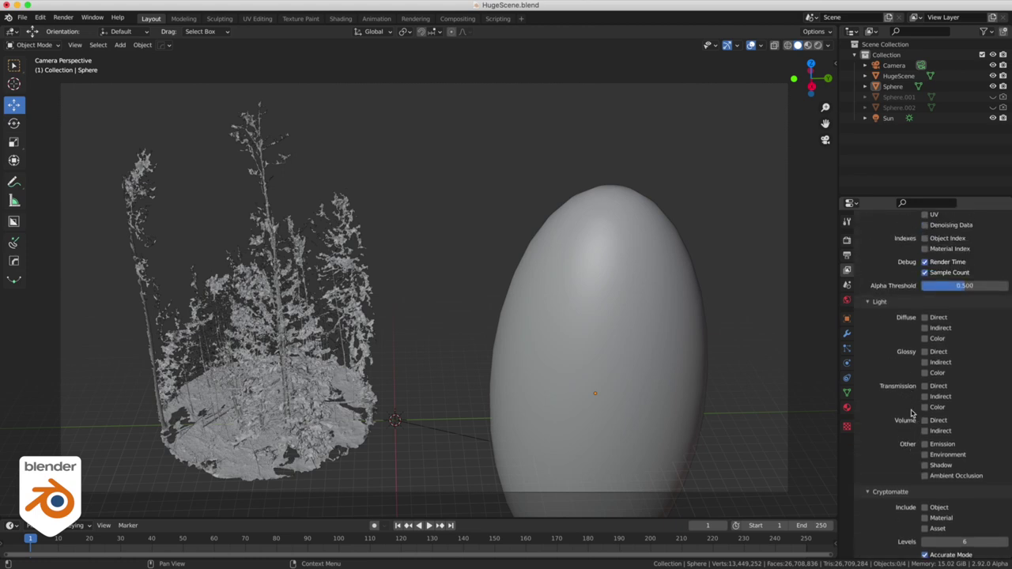
pyautogui.click(924, 335)
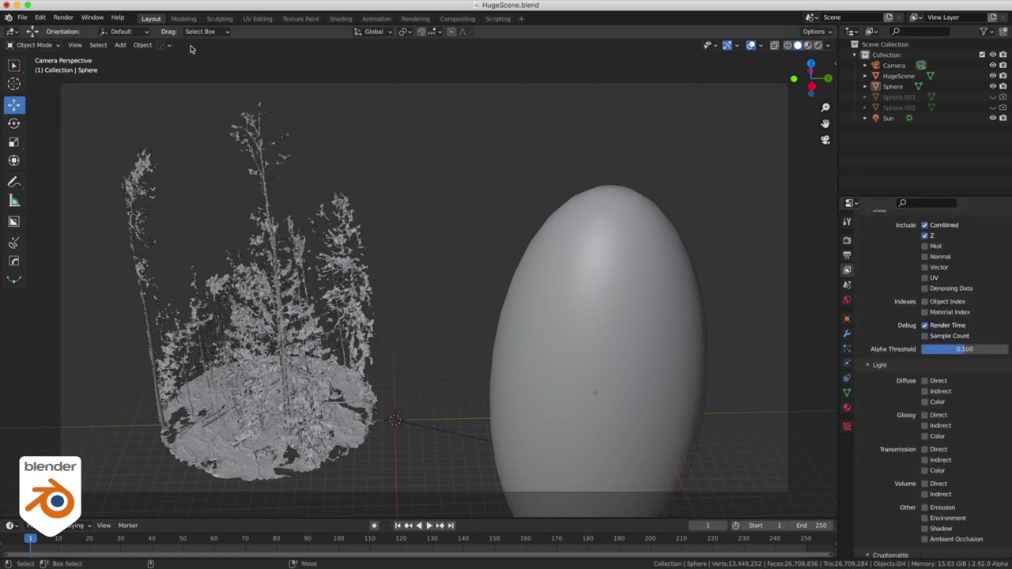
# Render the current frame of the forest and sphere scene as a still image
pyautogui.click(63, 17)
pyautogui.click(79, 29)
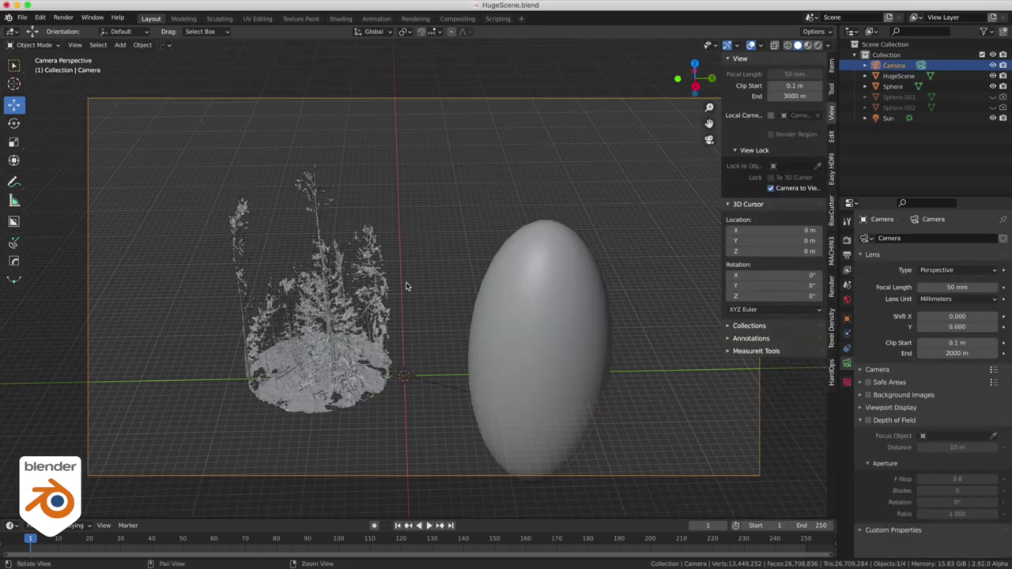
# Move the view-locked camera far back from the forest and sphere and lower its viewing angle
pyautogui.scroll(-5, 395, 269)
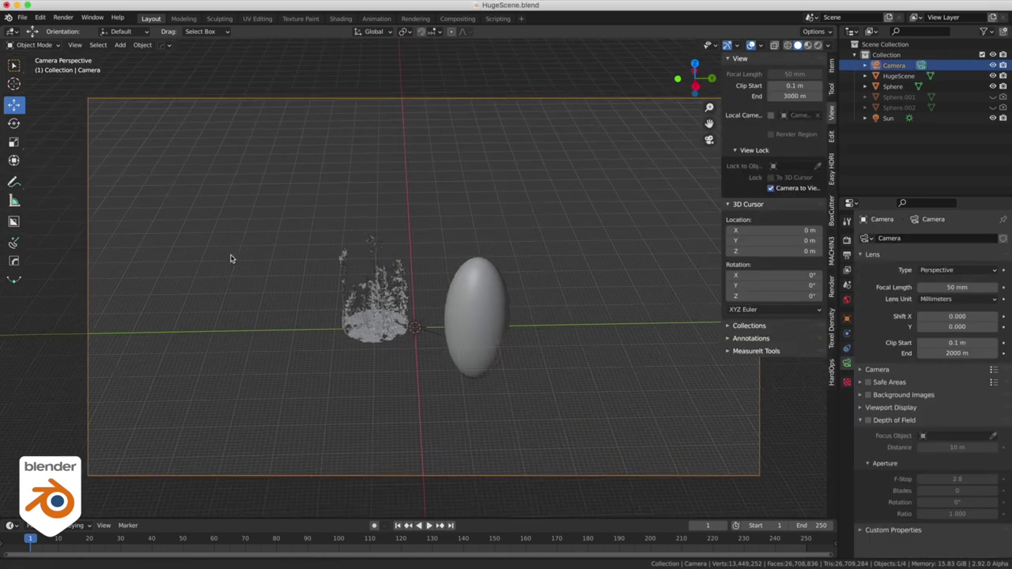
pyautogui.scroll(-3, 349, 245)
pyautogui.moveTo(434, 242); pyautogui.dragTo(398, 233, button='middle')
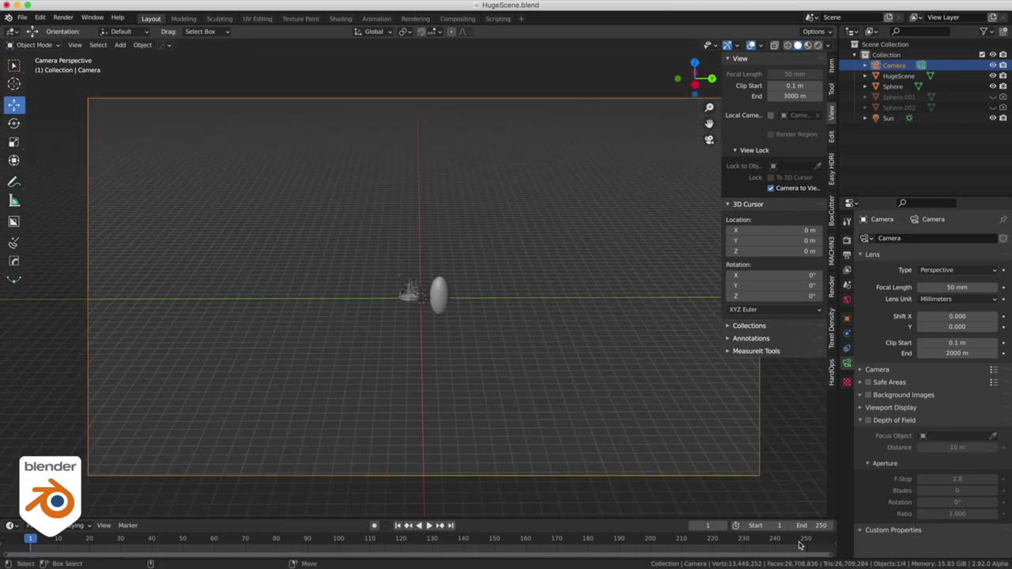
# Show the last render result and compare it with another render slot
pyautogui.press('F11')
pyautogui.moveTo(712, 387); pyautogui.dragTo(447, 145)
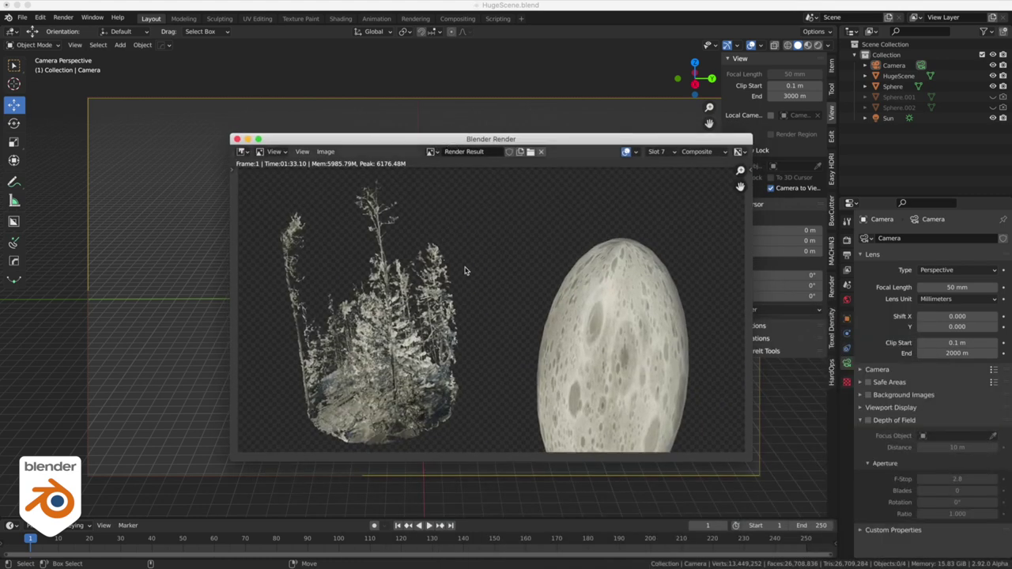
pyautogui.press('j')
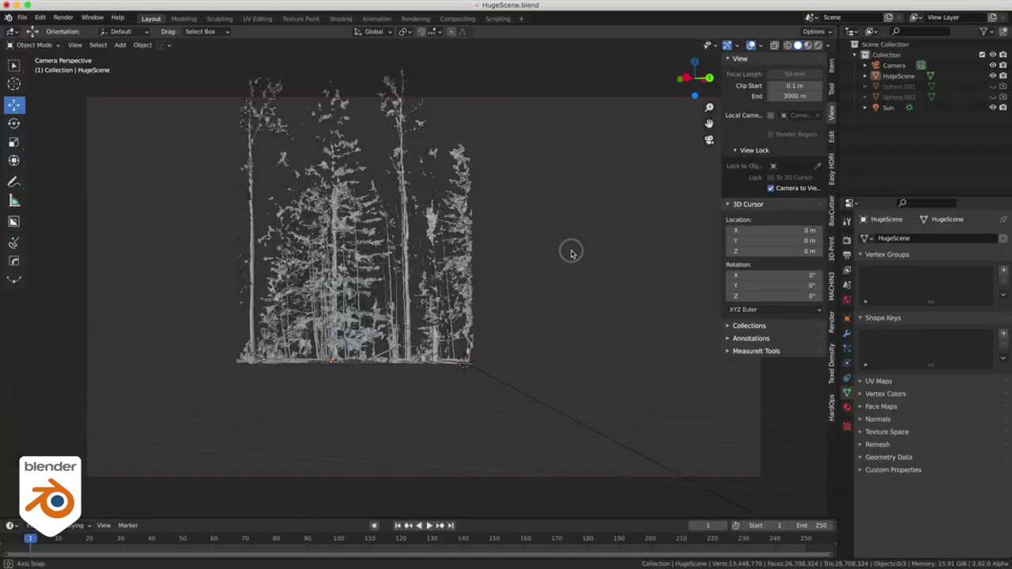
# Set the HugeScene forest's viewport display type to Bounds and check the resulting box from another angle
pyautogui.moveTo(571, 251); pyautogui.dragTo(588, 276, button='middle')
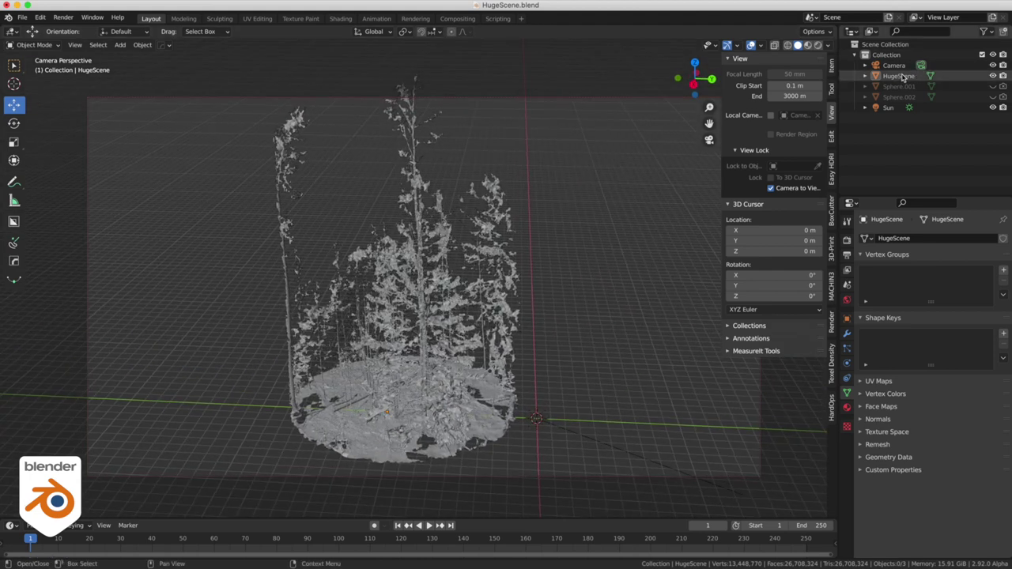
pyautogui.click(902, 76)
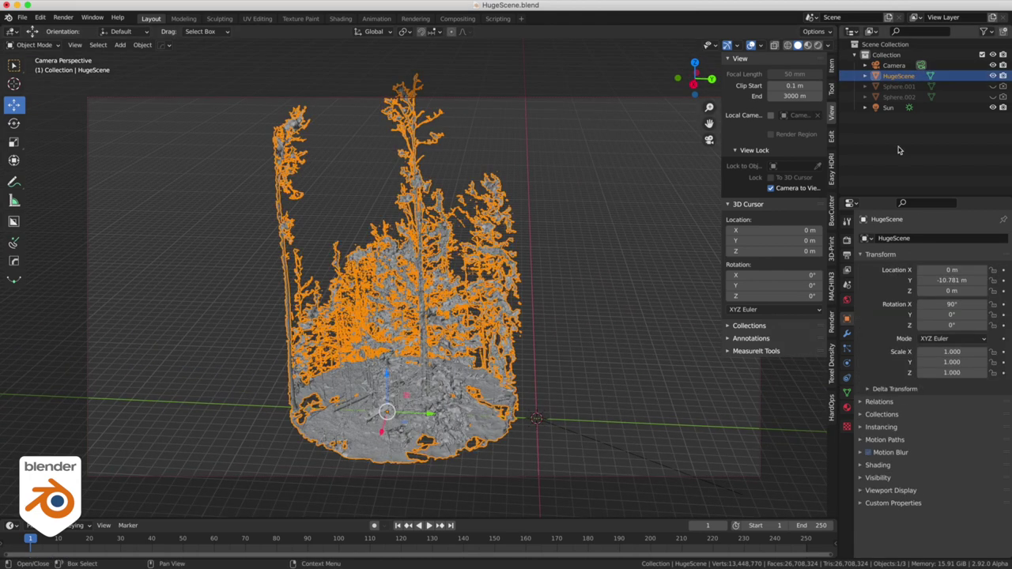
pyautogui.click(860, 491)
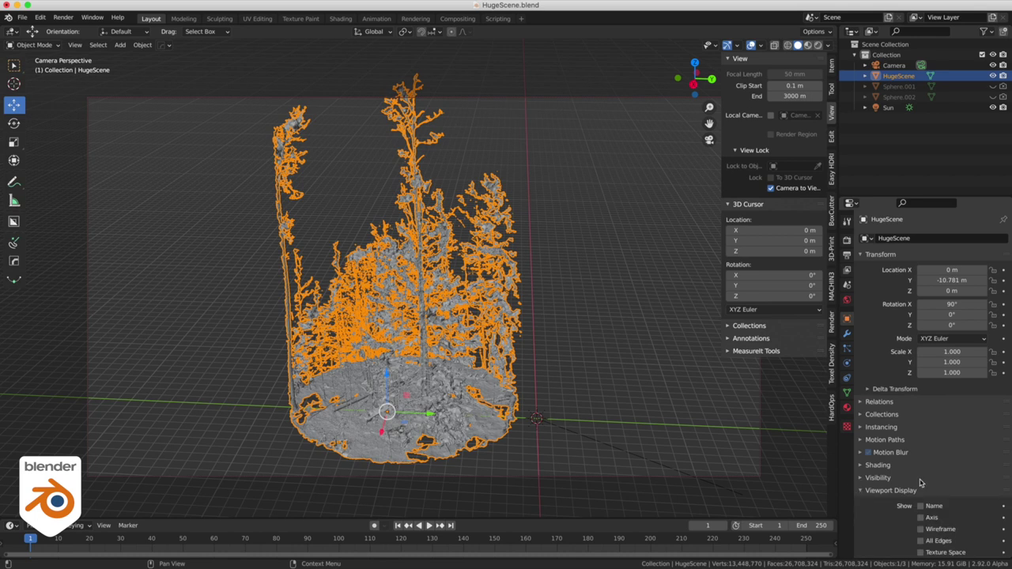
pyautogui.scroll(-3, 892, 498)
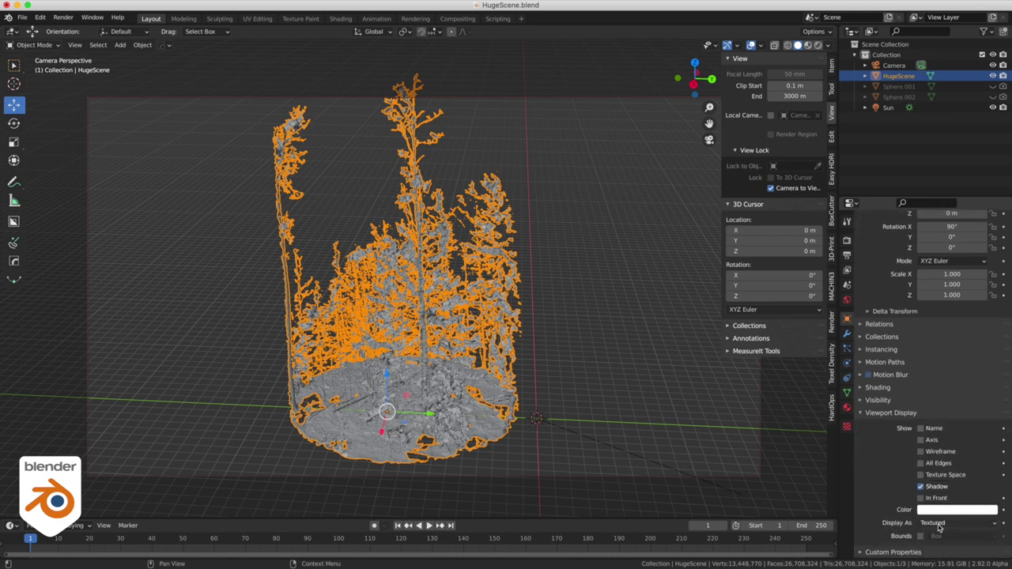
pyautogui.click(939, 524)
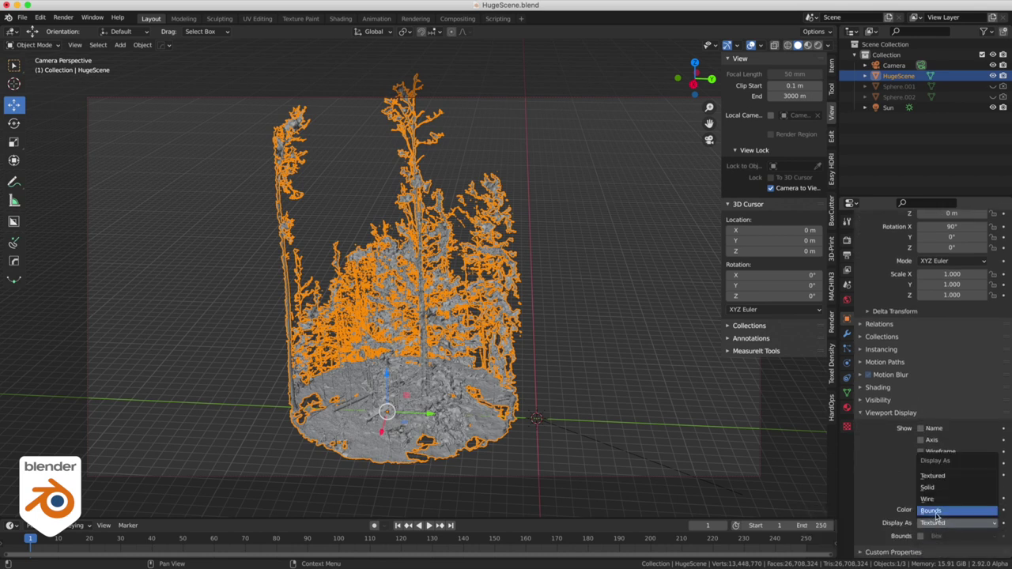
pyautogui.click(933, 511)
pyautogui.click(639, 332)
pyautogui.moveTo(640, 332); pyautogui.dragTo(537, 318, button='middle')
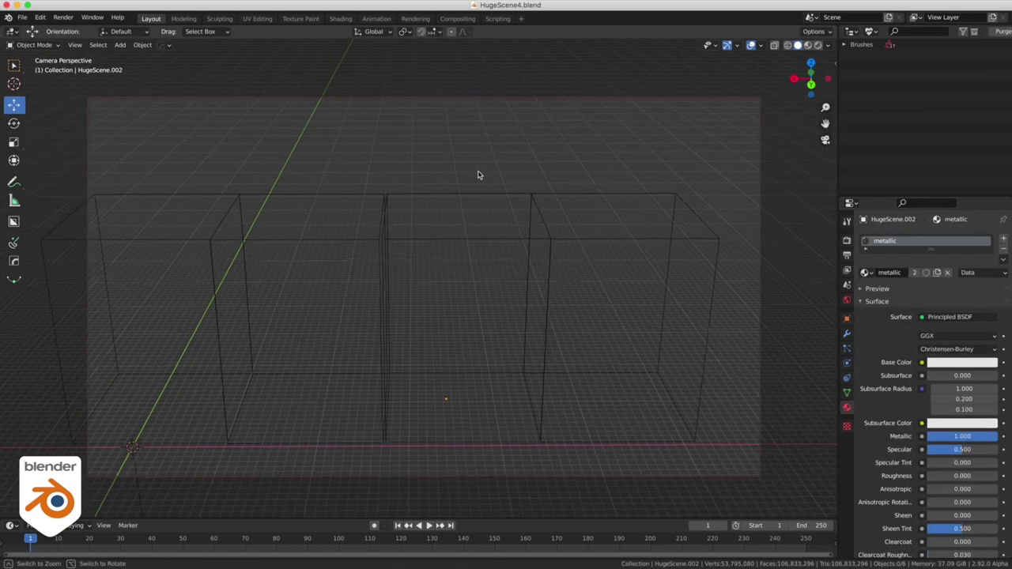
# Reframe the four forest bounding boxes with the view-locked camera and render the current frame
pyautogui.keyDown('shift'); pyautogui.moveTo(476, 173); pyautogui.dragTo(490, 192, button='middle'); pyautogui.keyUp('shift')
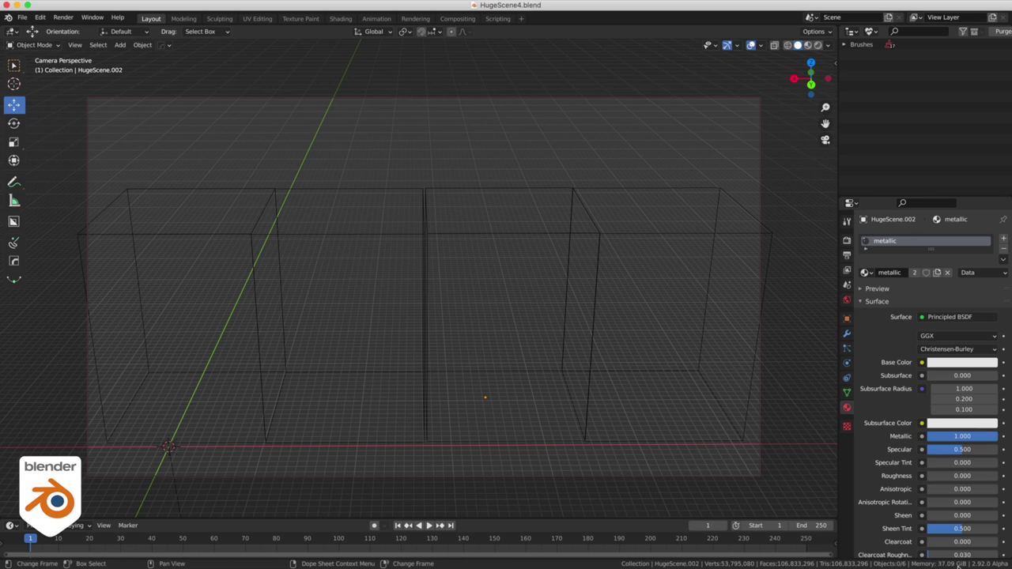
pyautogui.press('F12')
pyautogui.moveTo(513, 398); pyautogui.dragTo(520, 114)
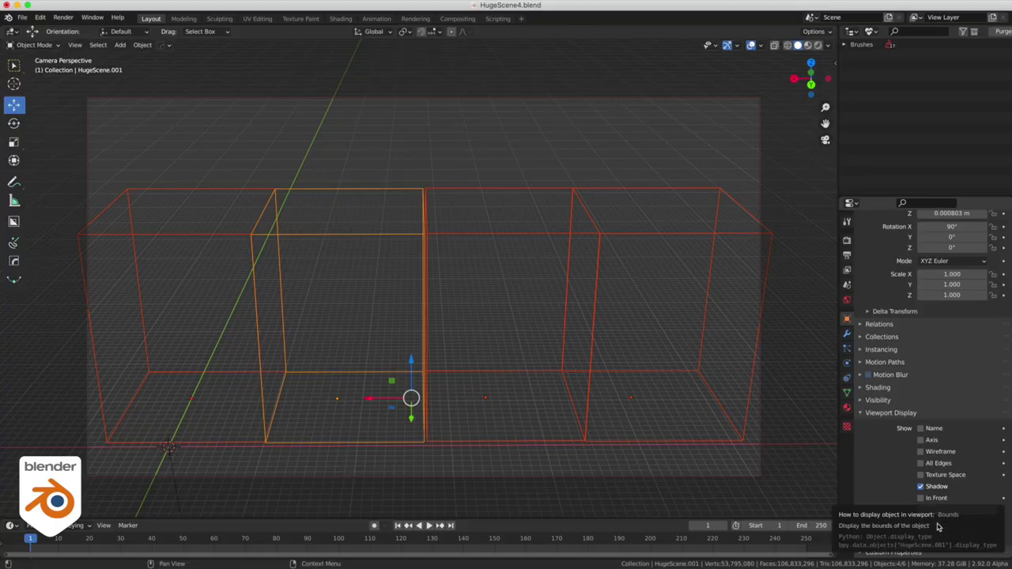
# Set the viewport display type of the four selected forests back to Textured and deselect everything
pyautogui.click(936, 523)
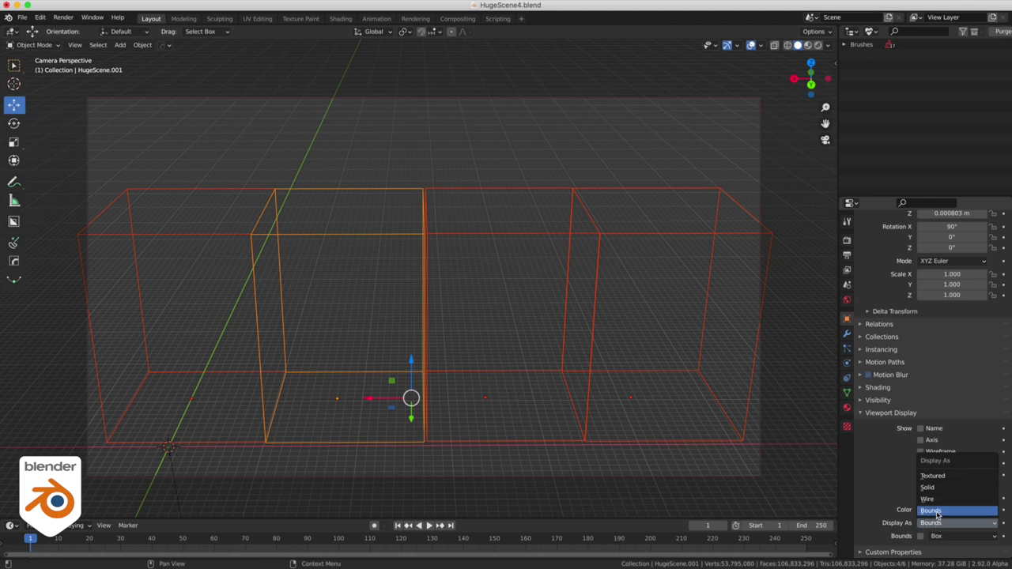
pyautogui.click(933, 475)
pyautogui.rightClick(937, 523)
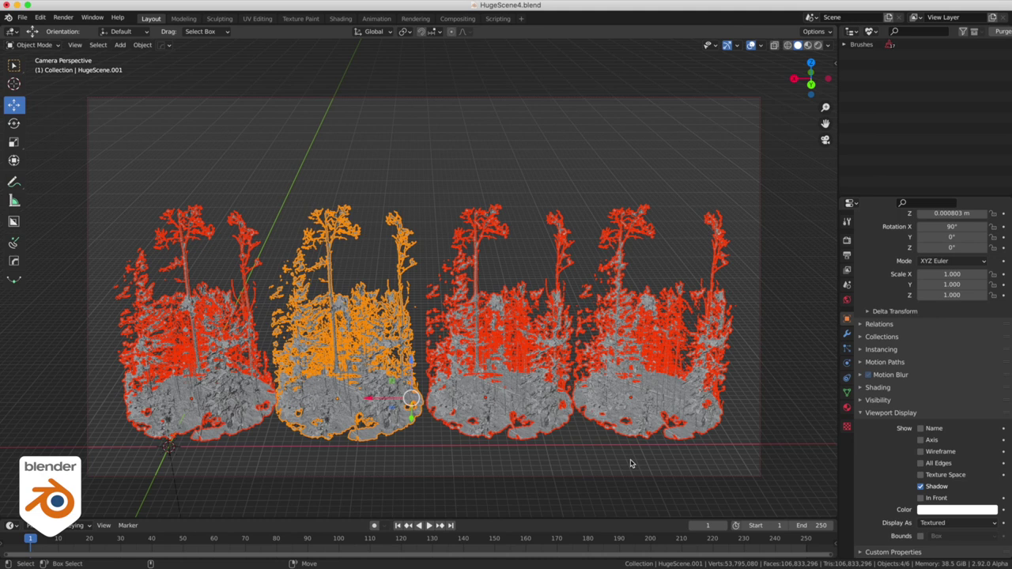
pyautogui.hotkey('alt', 'a')
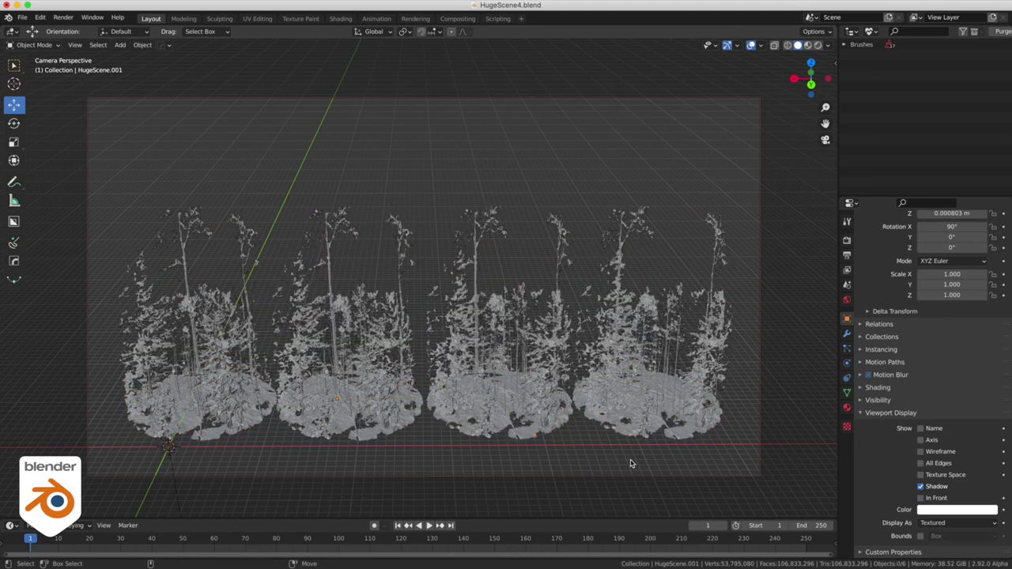
pyautogui.moveTo(630, 463); pyautogui.dragTo(593, 443, button='middle')
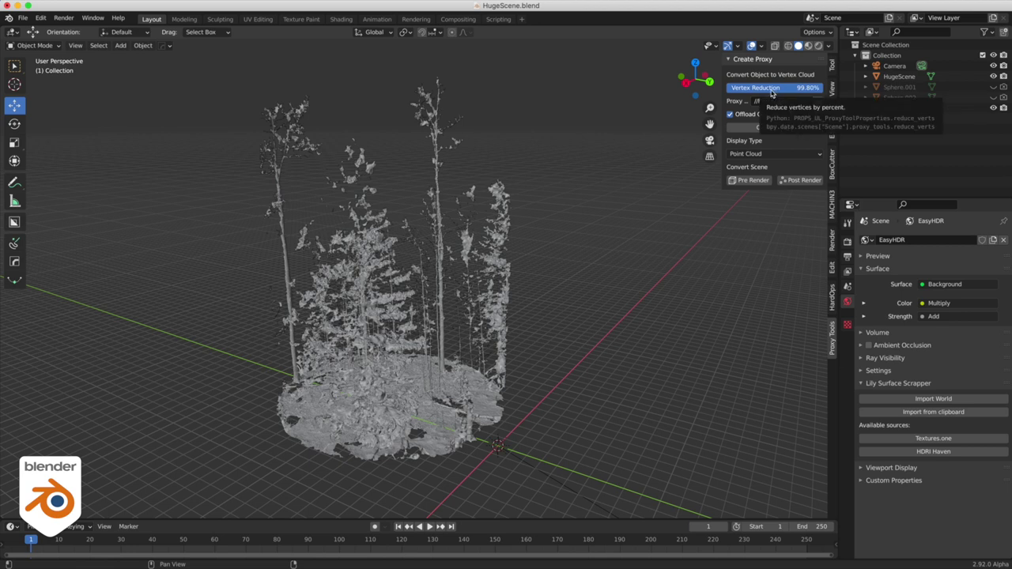
# Create a Point Cloud proxy of the HugeScene forest with 99.80% vertex reduction, offloading its geometry to //Proxy.blend
pyautogui.click(800, 128)
pyautogui.click(507, 207)
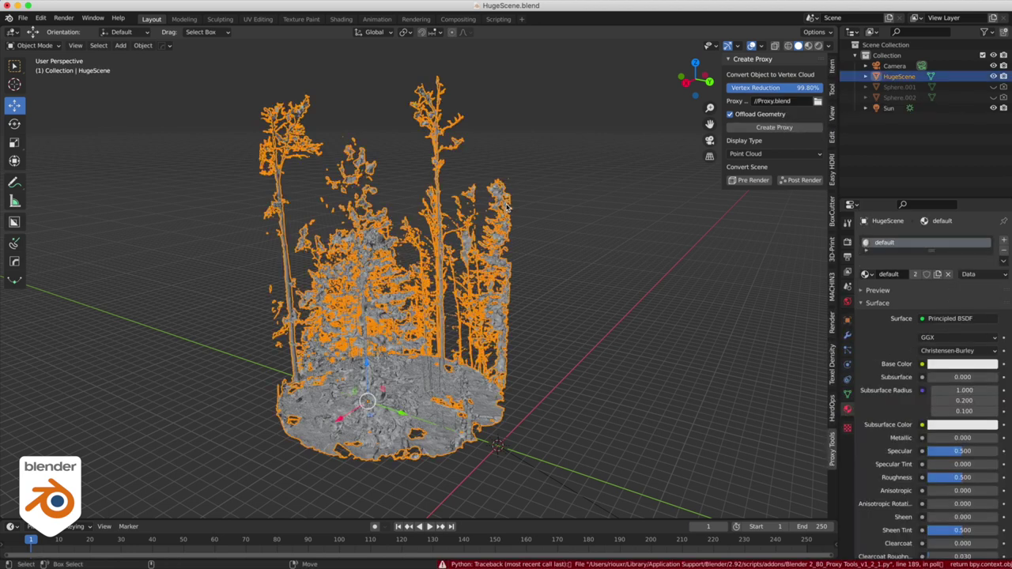
pyautogui.click(774, 128)
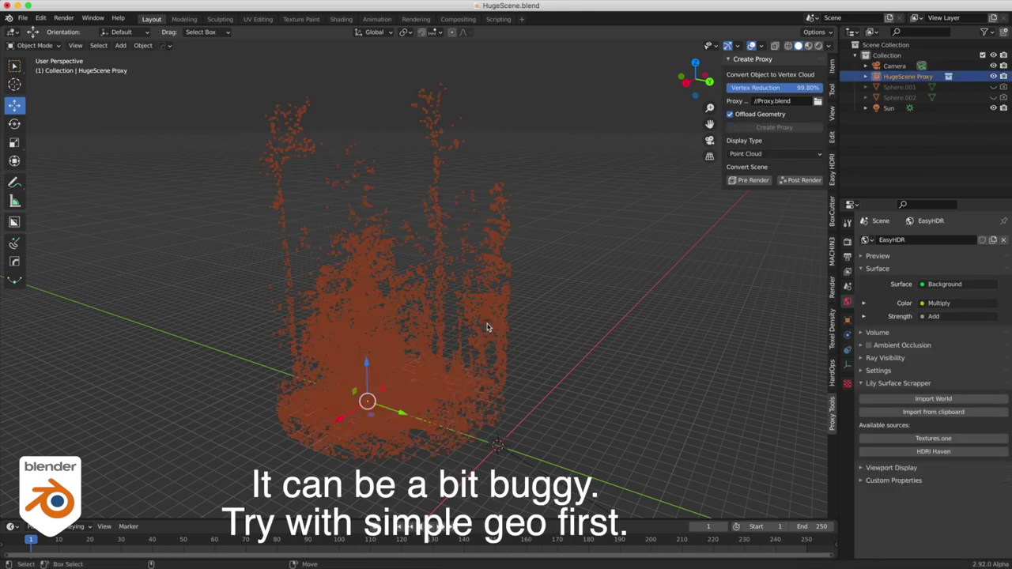
# View the forest's point-cloud proxy from another angle and render the current frame
pyautogui.moveTo(570, 286); pyautogui.dragTo(442, 322, button='middle')
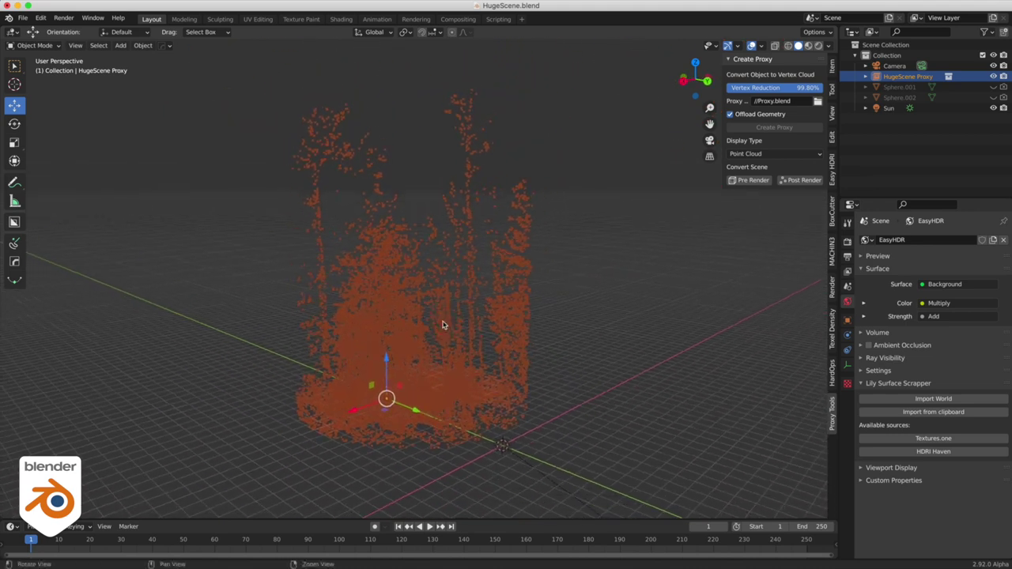
pyautogui.click(63, 18)
pyautogui.click(83, 33)
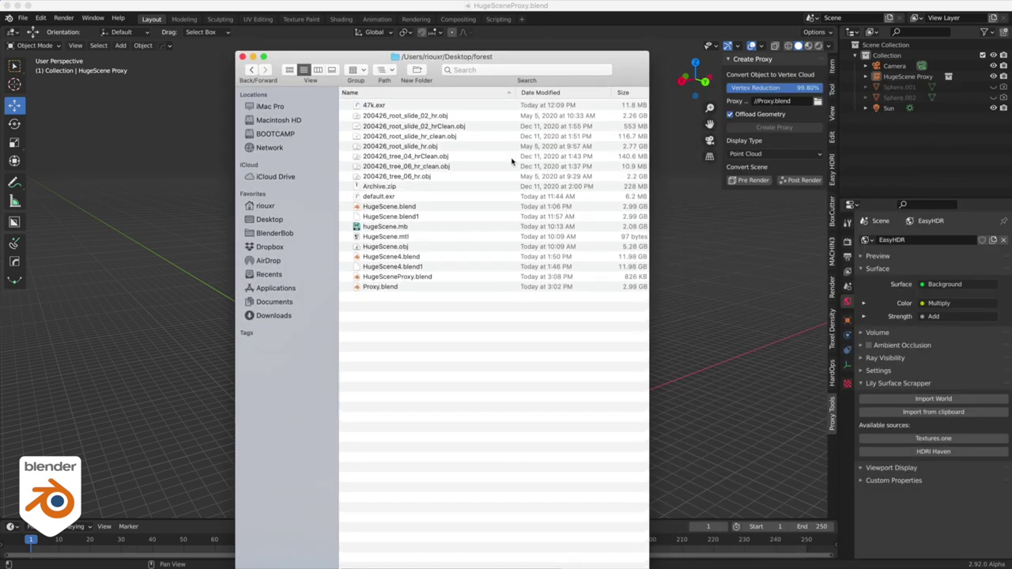
# Compare the file sizes of HugeScene.blend and HugeSceneProxy.blend in the forest folder, and move the file window aside
pyautogui.click(387, 208)
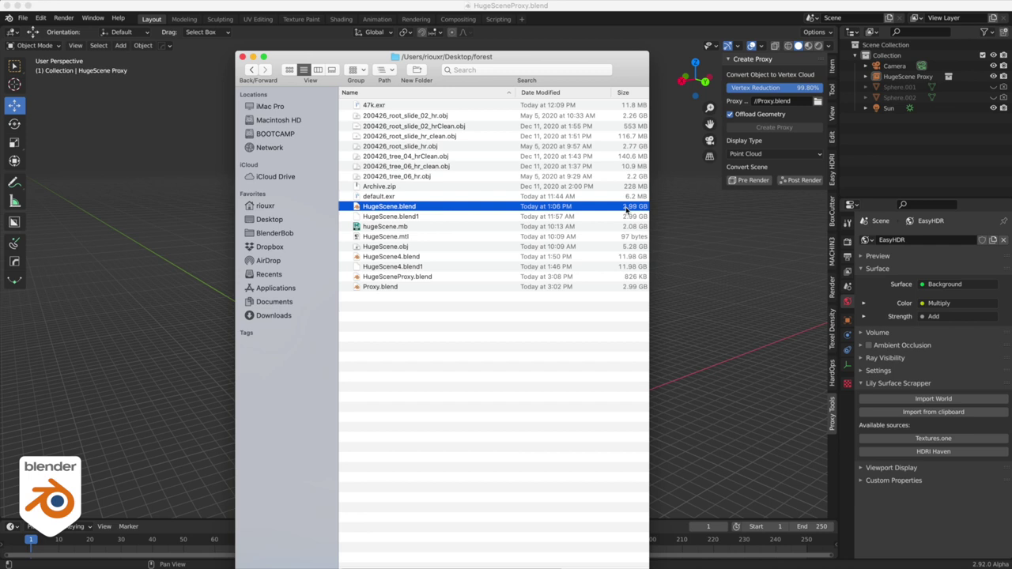
pyautogui.click(407, 278)
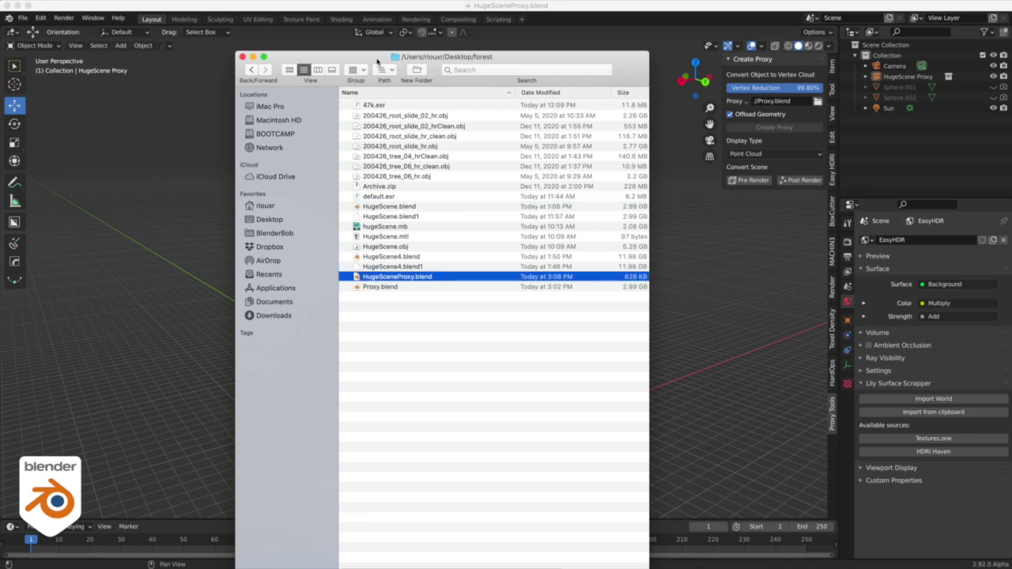
pyautogui.moveTo(378, 61); pyautogui.dragTo(685, 67)
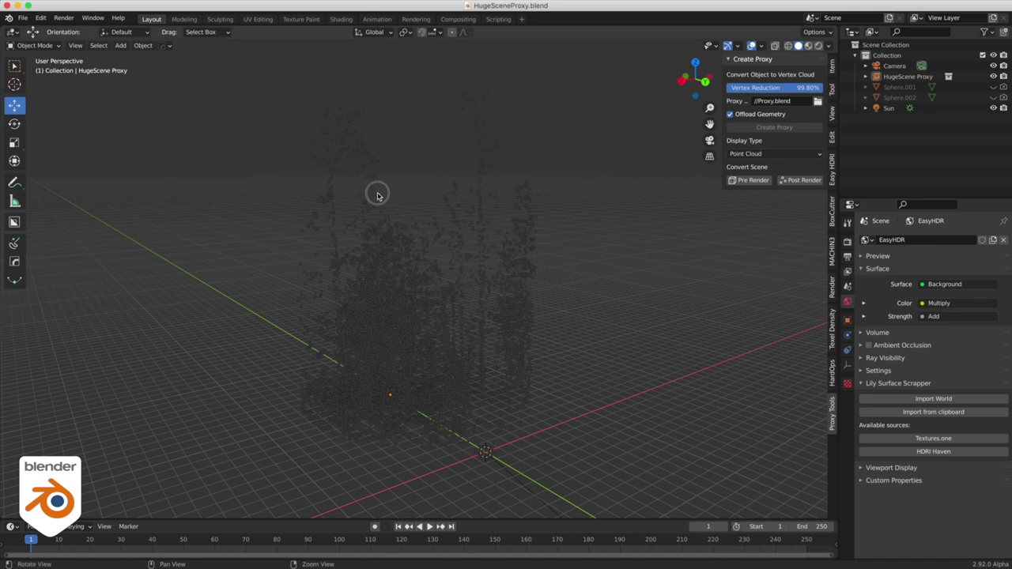
# Convert the scene containing the forest proxy with Pre Render
pyautogui.click(417, 255)
pyautogui.click(749, 180)
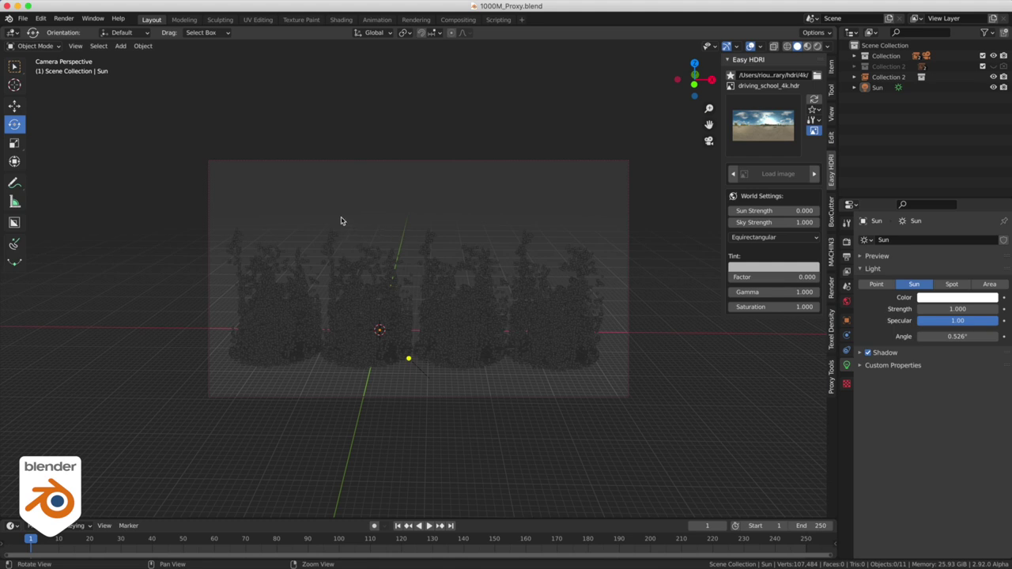
# Reframe the row of four forest proxies in 1000M_Proxy.blend with the view-locked camera and render the current frame
pyautogui.moveTo(341, 221); pyautogui.dragTo(321, 240, button='middle')
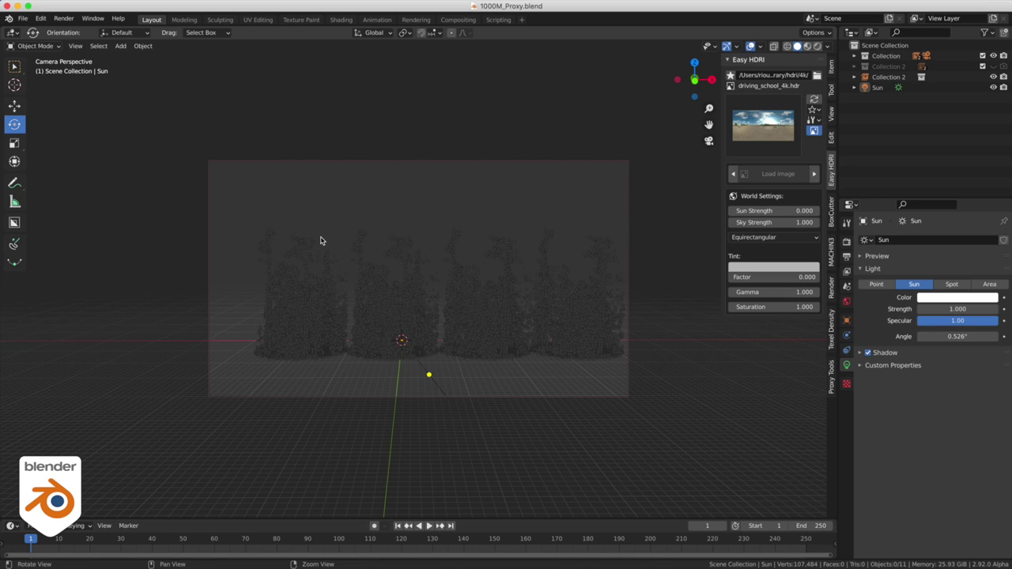
pyautogui.moveTo(322, 240)
pyautogui.mouseDown(button='middle')
pyautogui.moveTo(287, 256)
pyautogui.moveTo(303, 244)
pyautogui.mouseUp(button='middle')
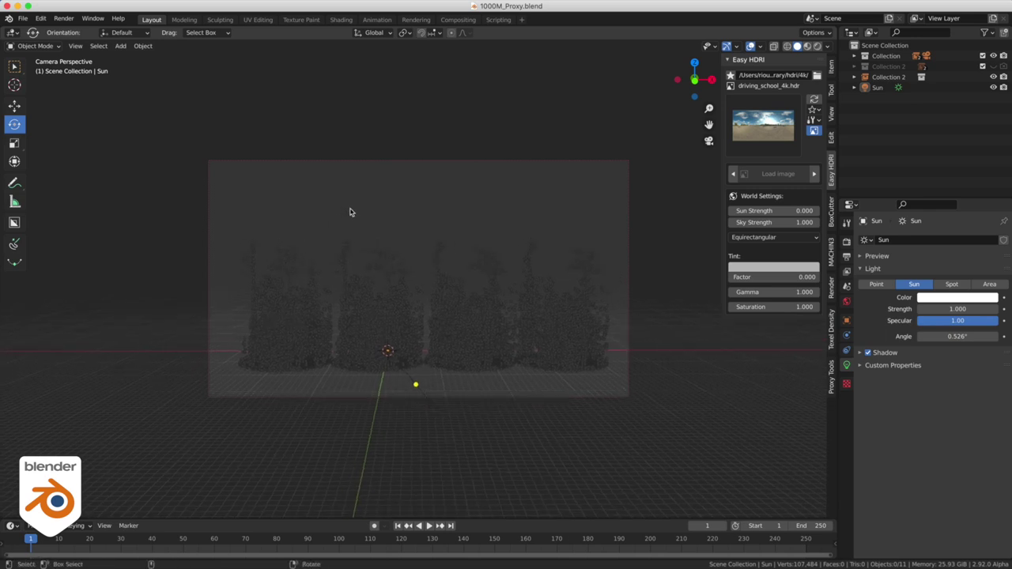
pyautogui.click(64, 18)
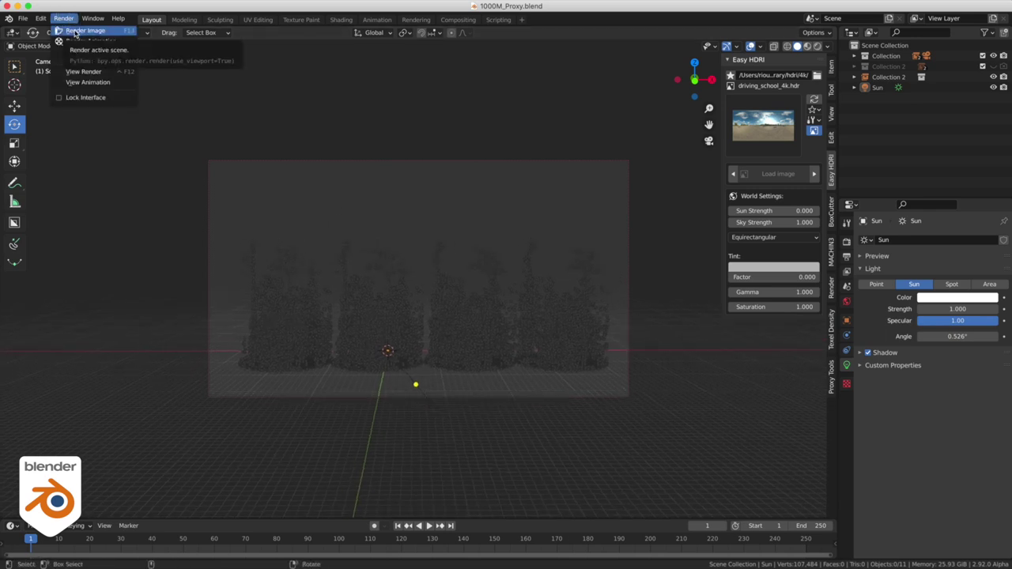
pyautogui.click(75, 31)
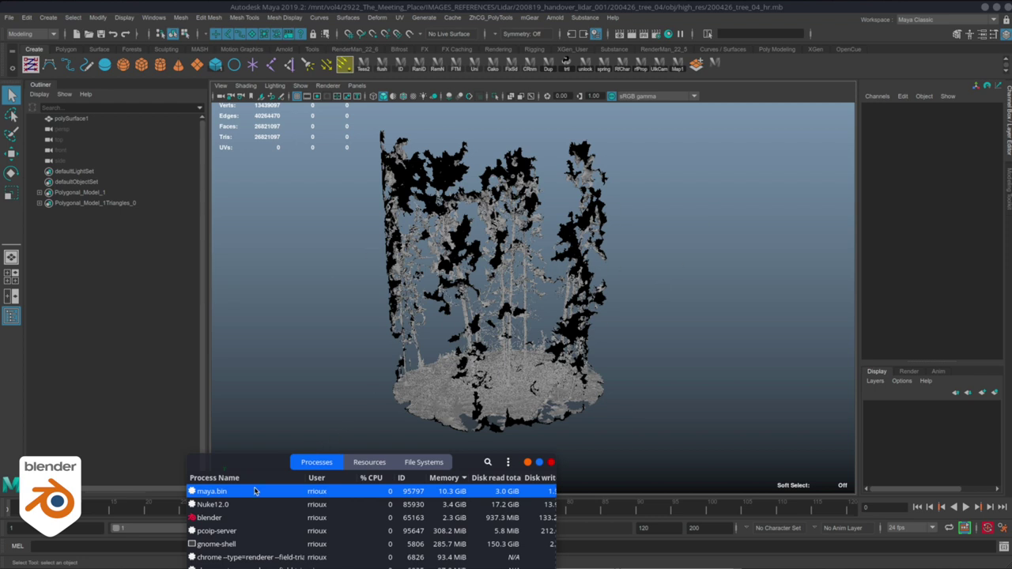
# In Maya, select the scanned forest mesh polySurface1 and open the export options for an Arnold StandIn
pyautogui.click(548, 306)
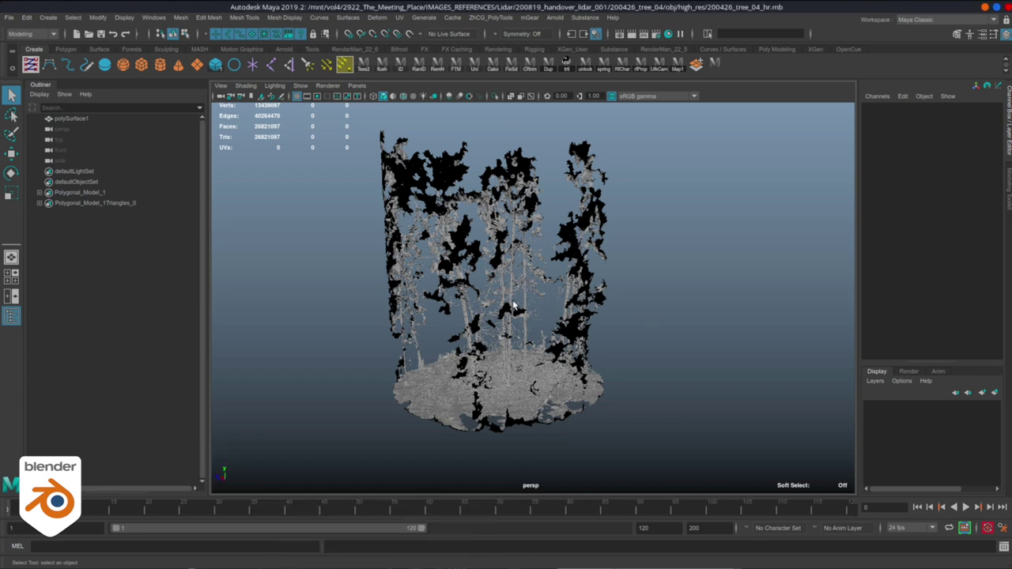
pyautogui.click(566, 308)
pyautogui.click(554, 17)
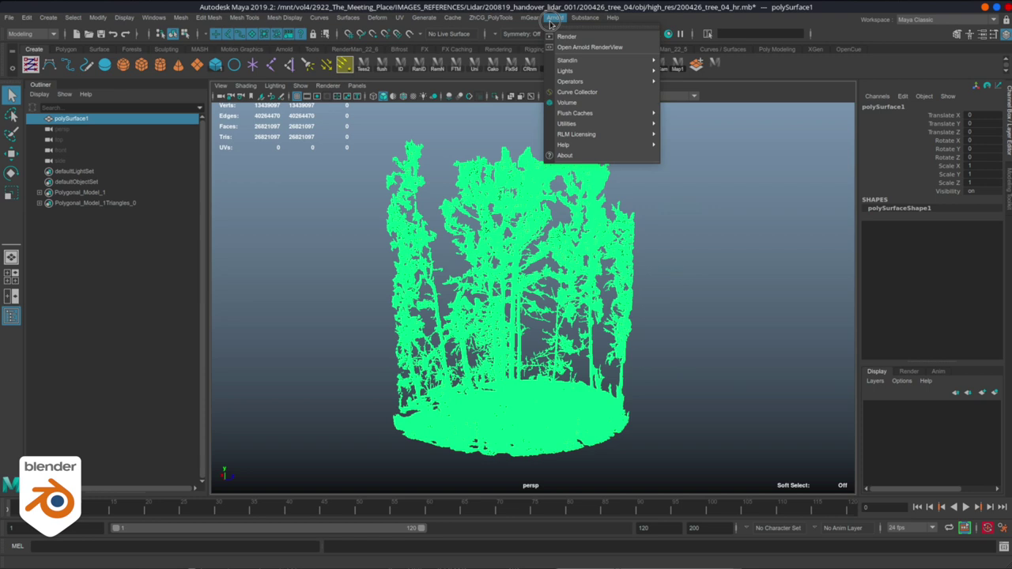
pyautogui.moveTo(569, 60)
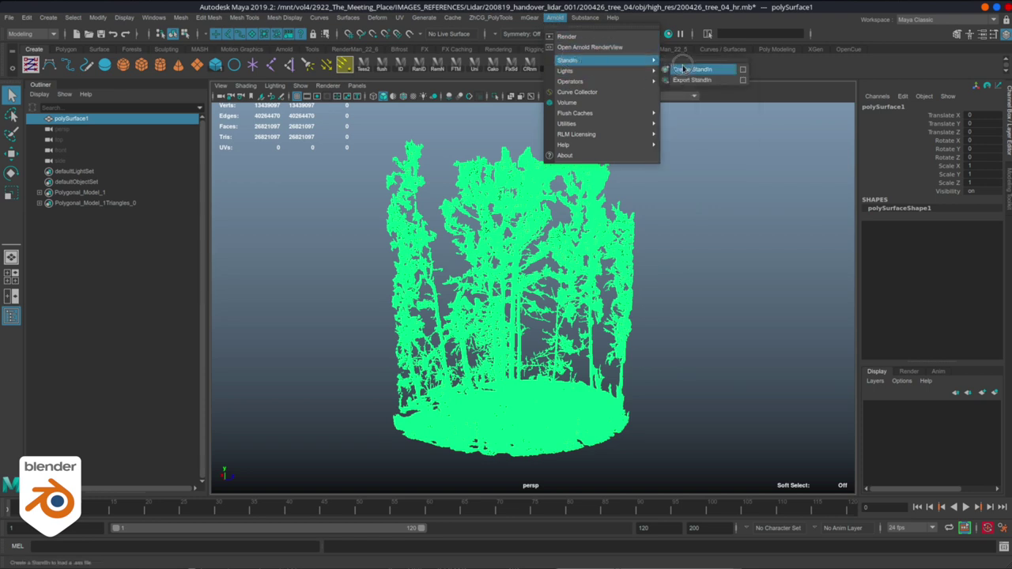
pyautogui.click(743, 80)
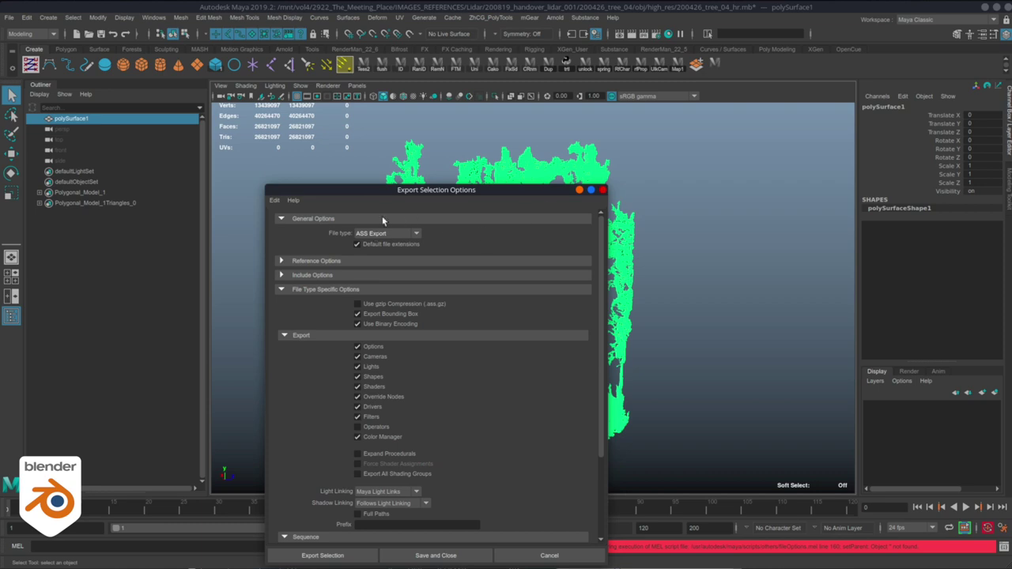
# Review the ASS export options and export the selected forest mesh to the Desktop under the name tress
pyautogui.moveTo(381, 190); pyautogui.dragTo(471, 105)
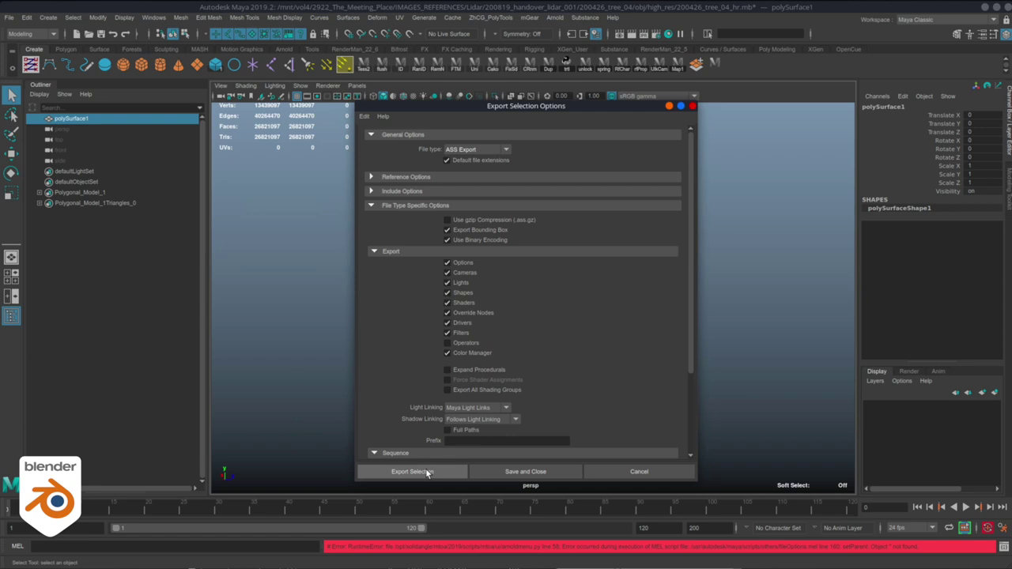
pyautogui.scroll(-5, 410, 360)
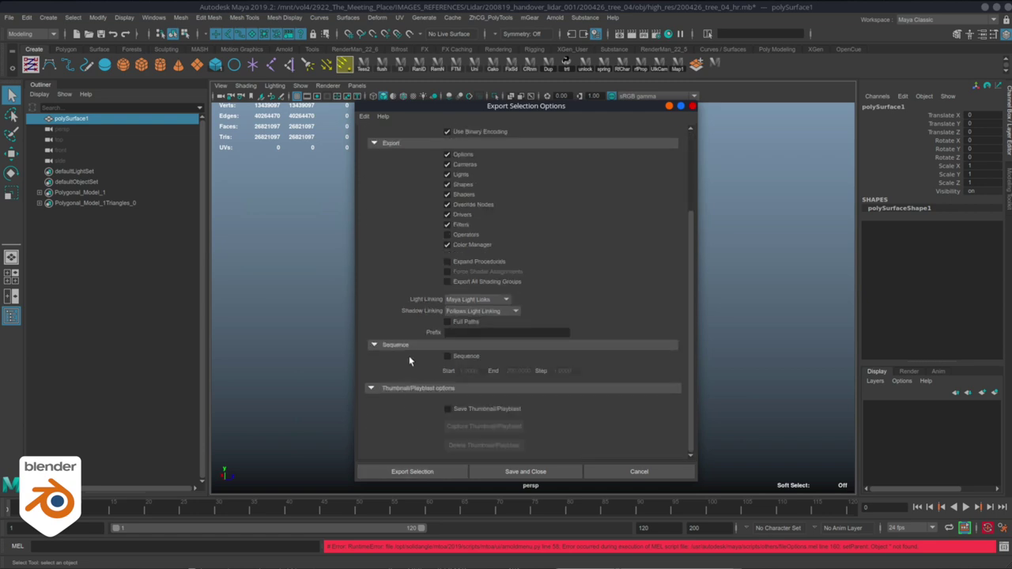
pyautogui.click(409, 472)
pyautogui.write('tree')
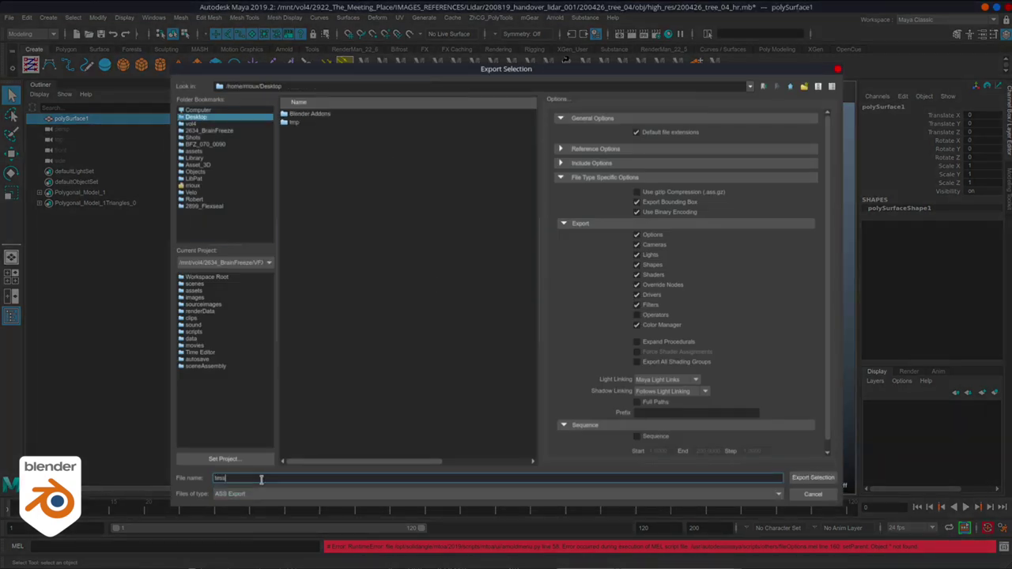
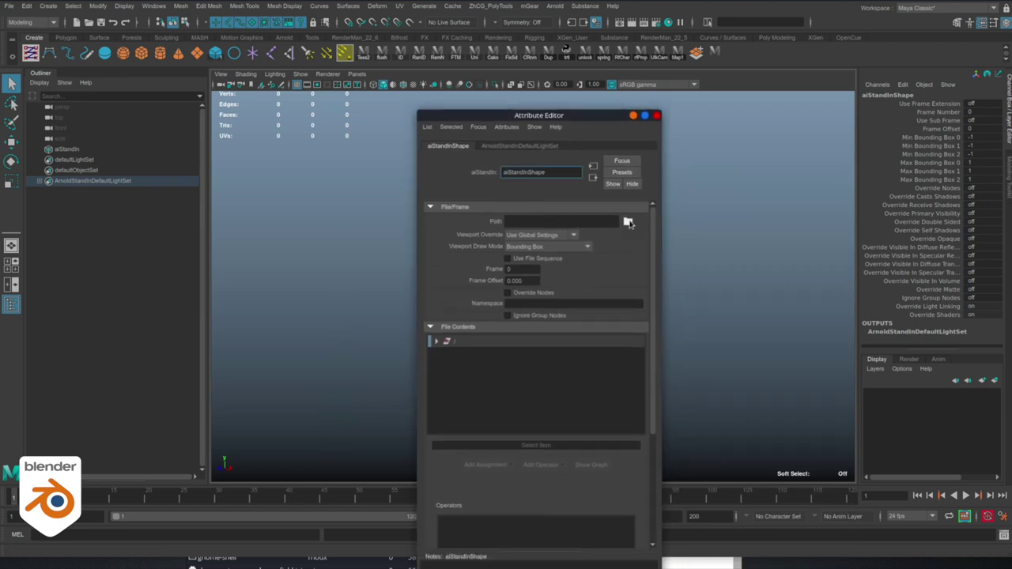
# Load tress.ass from the Desktop into the aiStandIn and move the Attribute Editor aside to view its bounding box
pyautogui.click(628, 222)
pyautogui.click(816, 464)
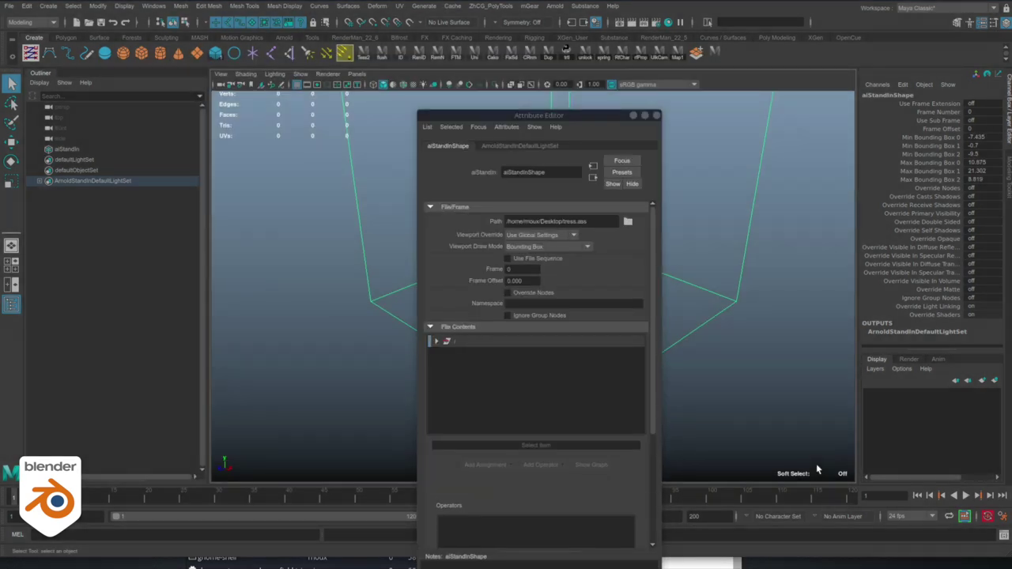
pyautogui.moveTo(539, 115); pyautogui.dragTo(727, 253)
pyautogui.keyDown('alt'); pyautogui.moveTo(435, 250); pyautogui.dragTo(380, 279); pyautogui.keyUp('alt')
# Check the memory use of the maya.bin process in the system monitor and view the stand-in's bounding box from another angle
pyautogui.click(237, 560)
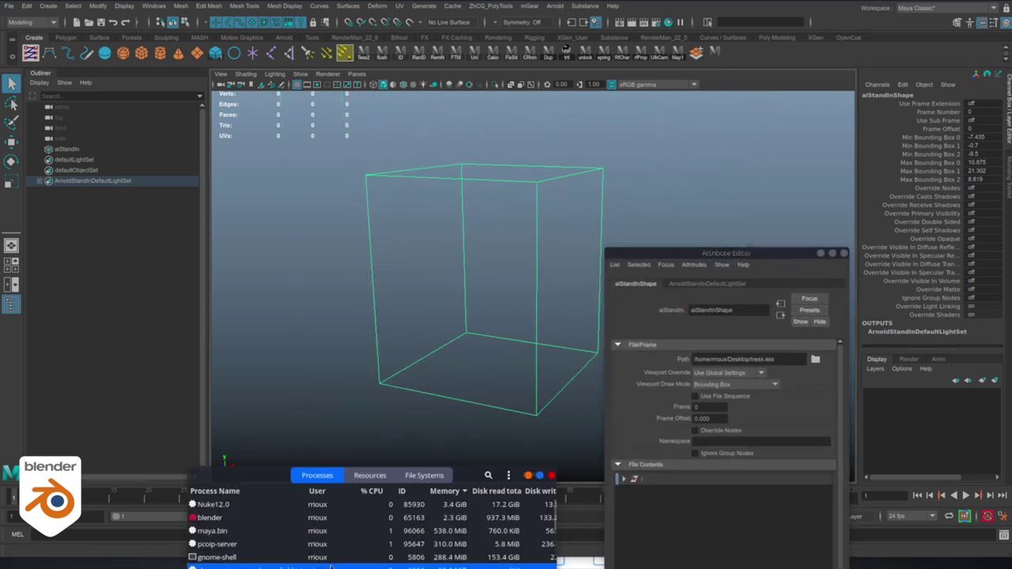
pyautogui.click(212, 531)
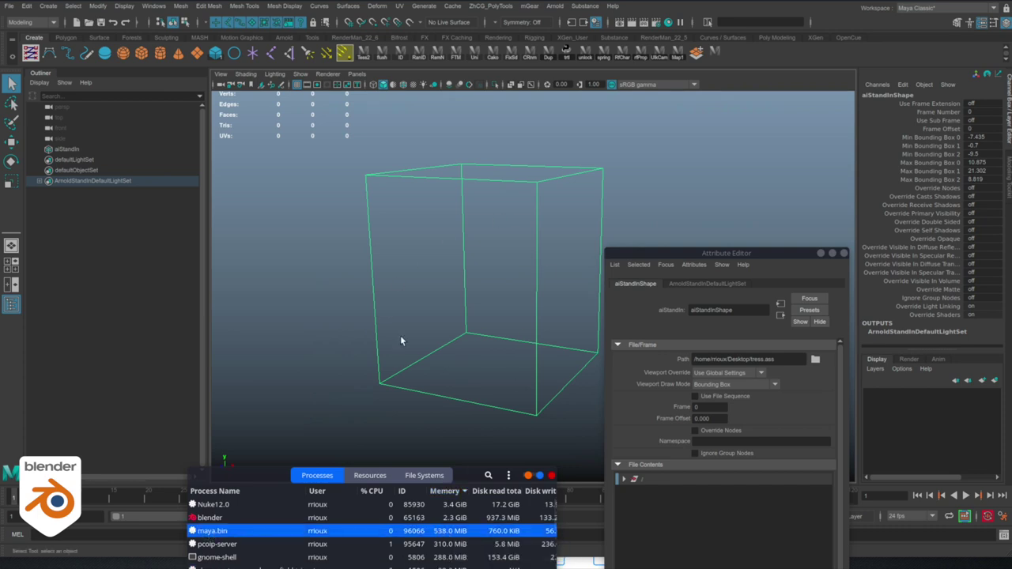
pyautogui.moveTo(383, 278)
pyautogui.keyDown('alt'); pyautogui.mouseDown()
pyautogui.moveTo(369, 277)
pyautogui.moveTo(411, 281)
pyautogui.mouseUp(); pyautogui.keyUp('alt')
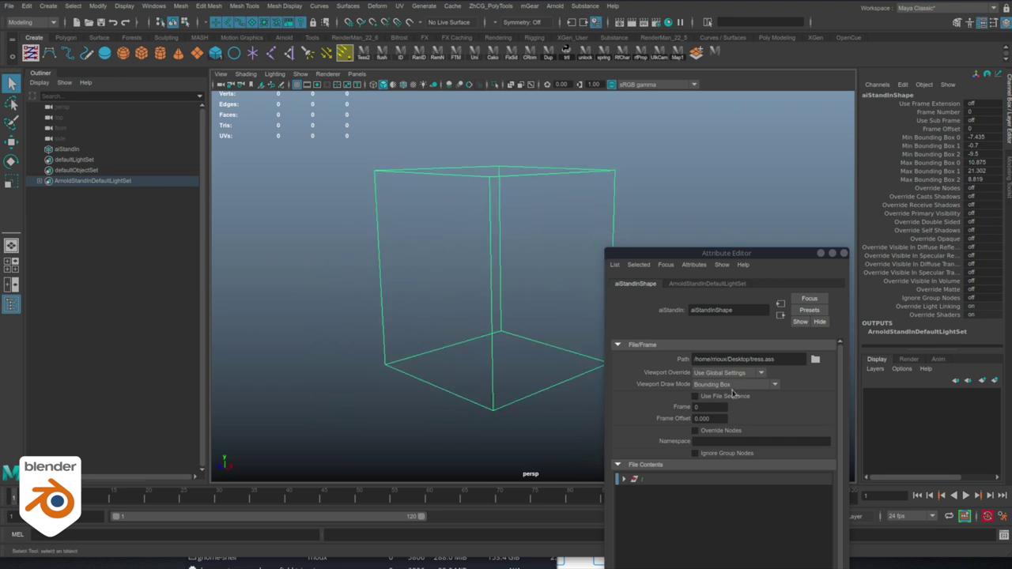
# Set the stand-in's Viewport Draw Mode to Point Cloud and deselect it
pyautogui.click(721, 385)
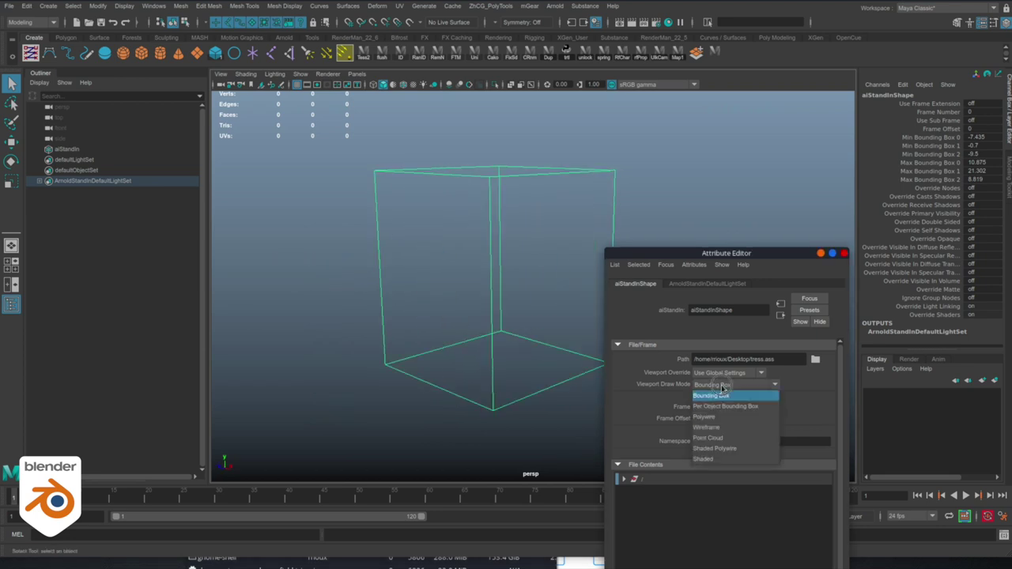
pyautogui.click(718, 437)
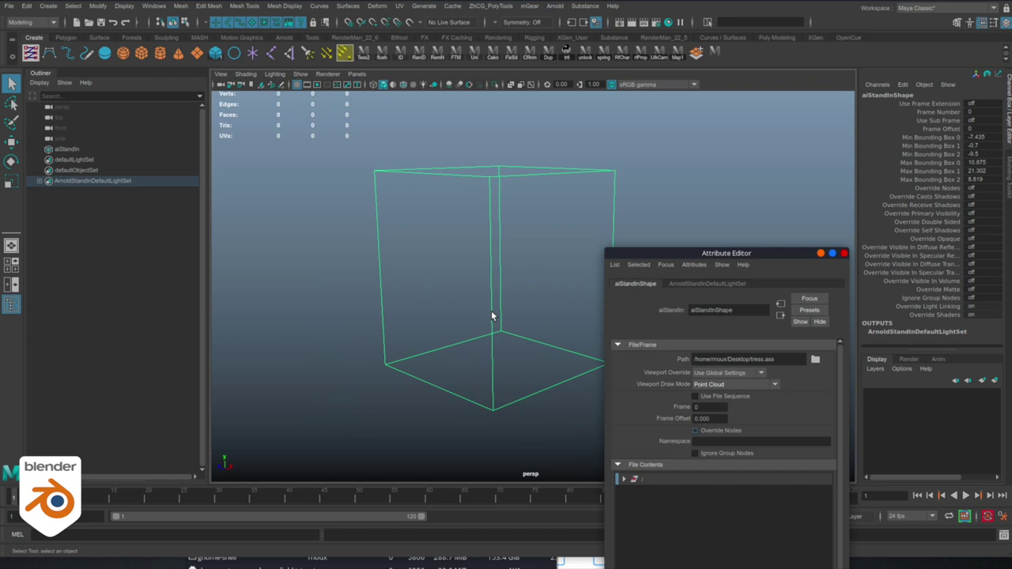
pyautogui.click(366, 290)
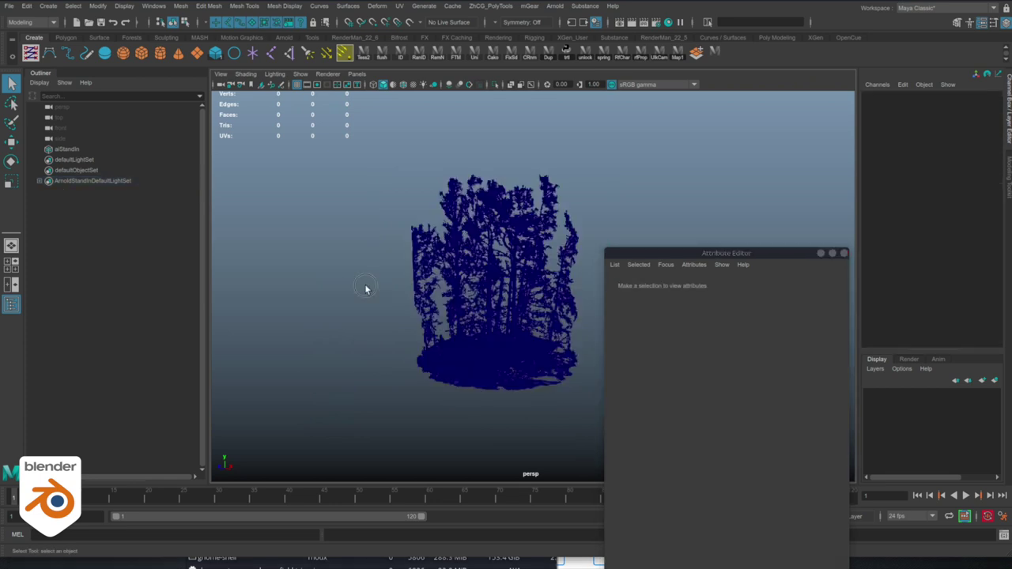
# Examine the stand-in's point-cloud trees up close and from several angles, and check Maya's memory use in the system monitor
pyautogui.keyDown('alt'); pyautogui.moveTo(366, 290); pyautogui.dragTo(414, 284); pyautogui.keyUp('alt')
pyautogui.keyDown('alt'); pyautogui.moveTo(414, 285); pyautogui.dragTo(584, 249, button='right'); pyautogui.keyUp('alt')
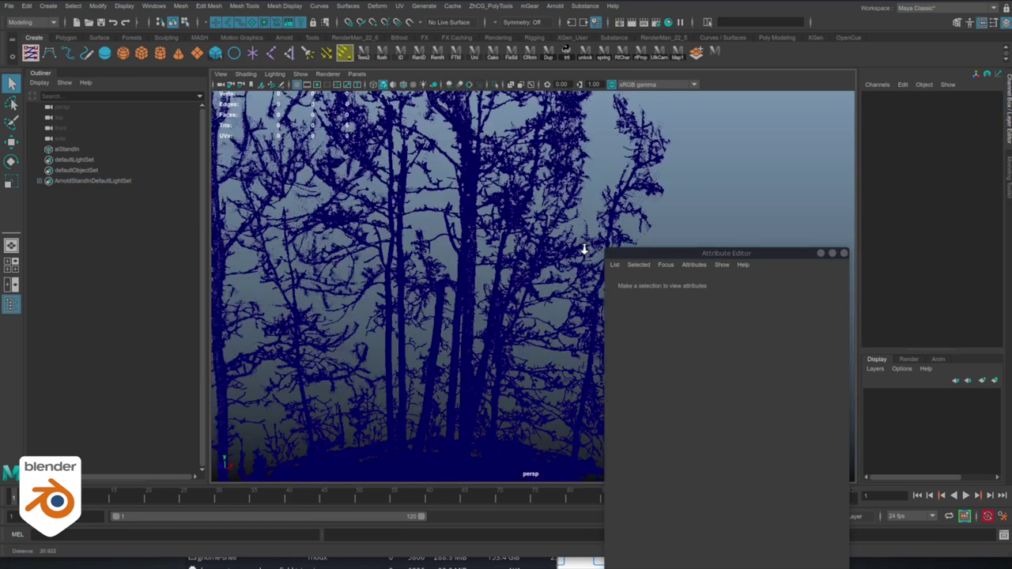
pyautogui.scroll(10, 460, 226)
pyautogui.keyDown('alt'); pyautogui.moveTo(459, 226); pyautogui.dragTo(411, 204); pyautogui.keyUp('alt')
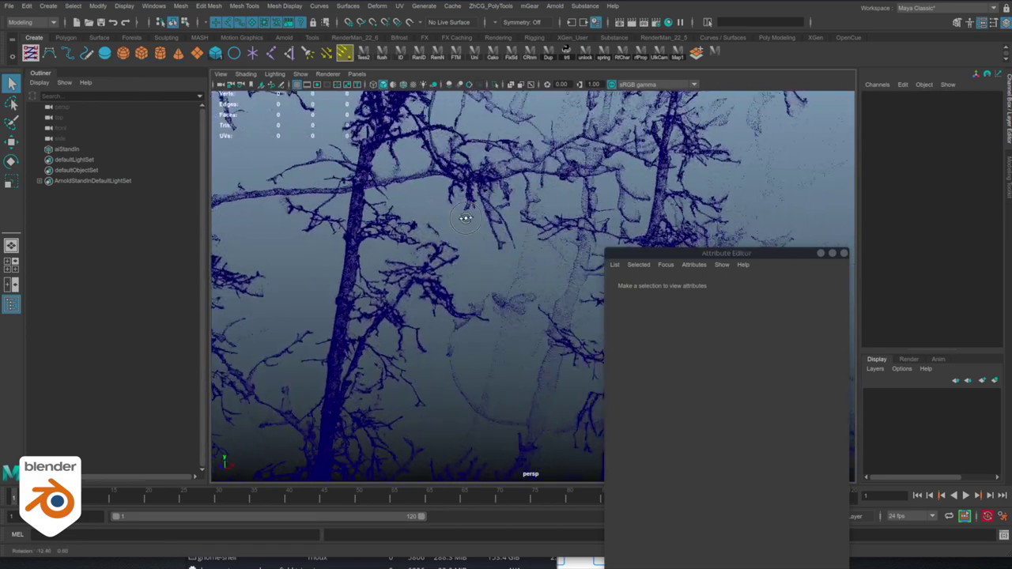
pyautogui.scroll(3, 404, 221)
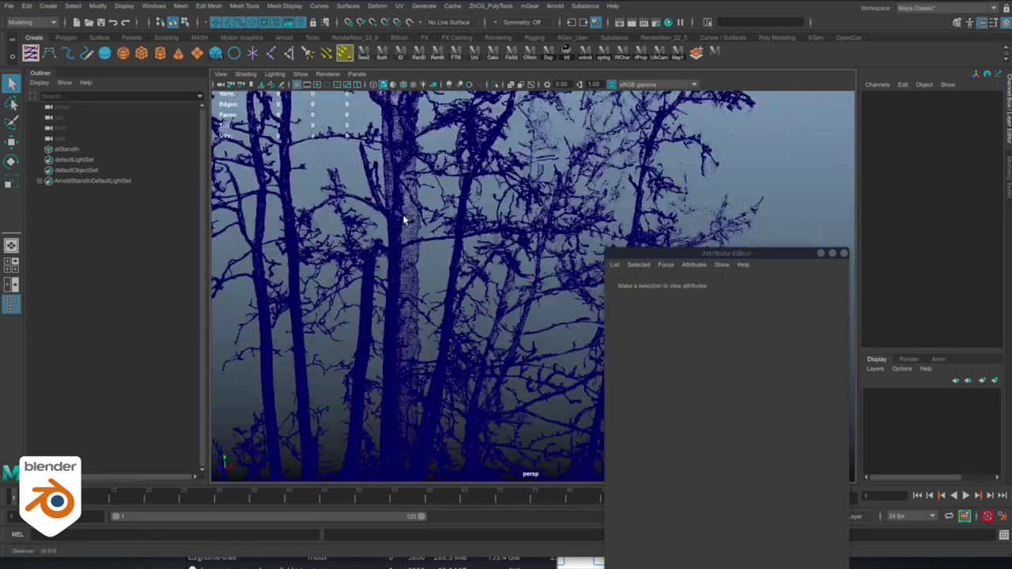
pyautogui.scroll(-15, 404, 220)
pyautogui.keyDown('alt'); pyautogui.moveTo(330, 266); pyautogui.dragTo(459, 260); pyautogui.keyUp('alt')
pyautogui.click(369, 559)
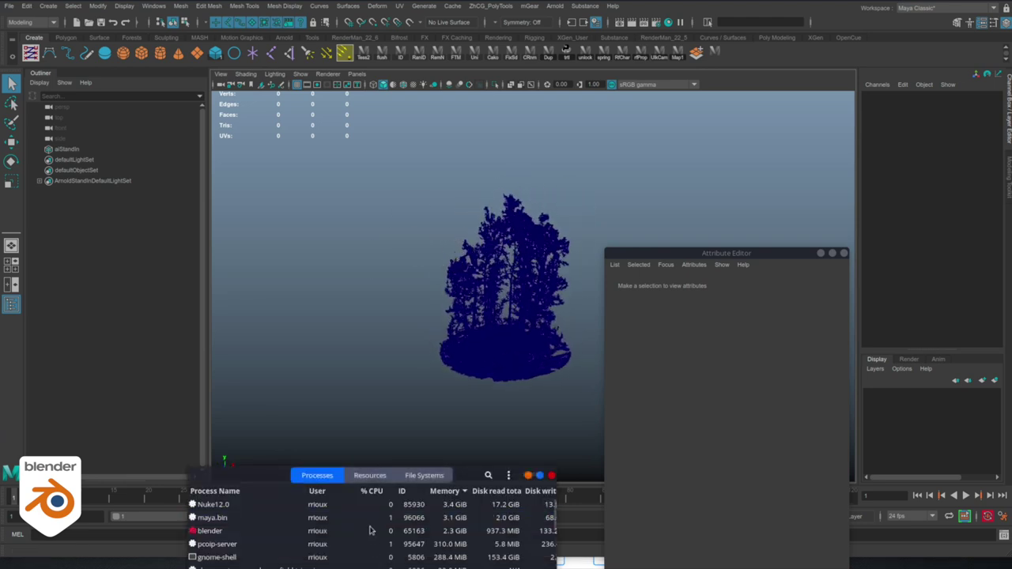
# Check the maya.bin process's memory in the system monitor and return to the Maya viewport
pyautogui.click(227, 520)
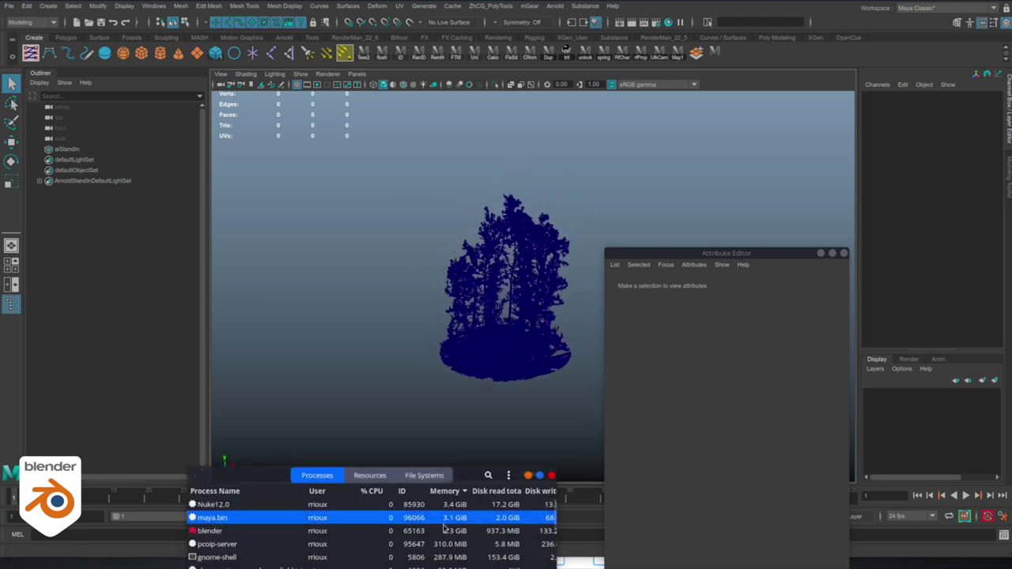
pyautogui.click(470, 377)
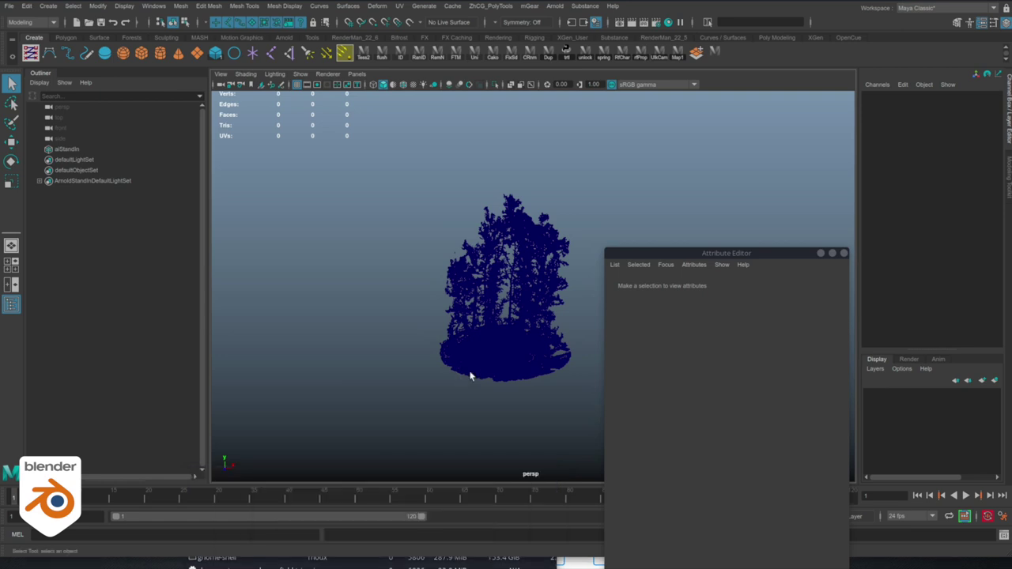
# Select the tree stand-in in the viewport and set its Viewport Draw Mode to Wireframe
pyautogui.click(480, 364)
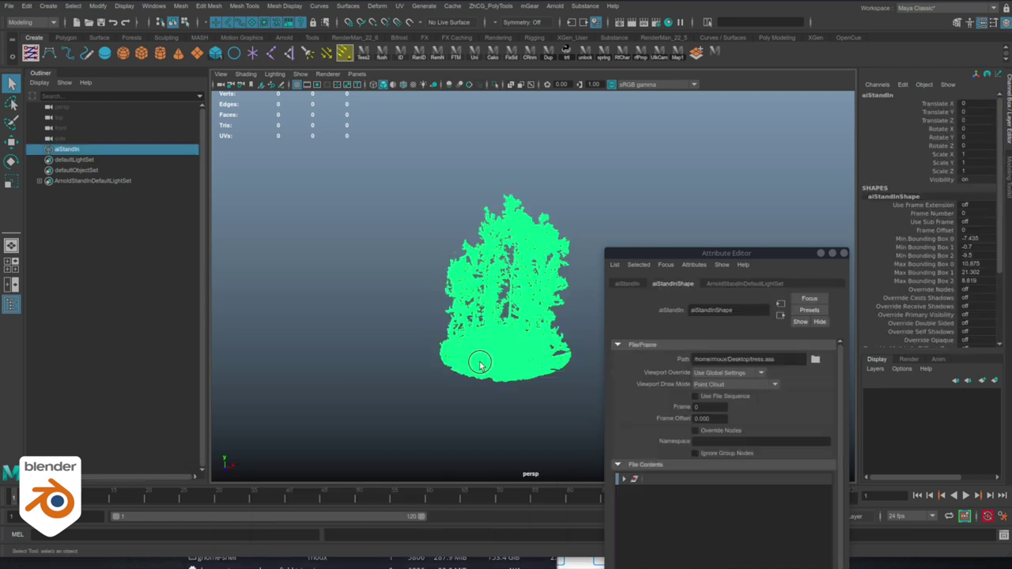
pyautogui.click(721, 384)
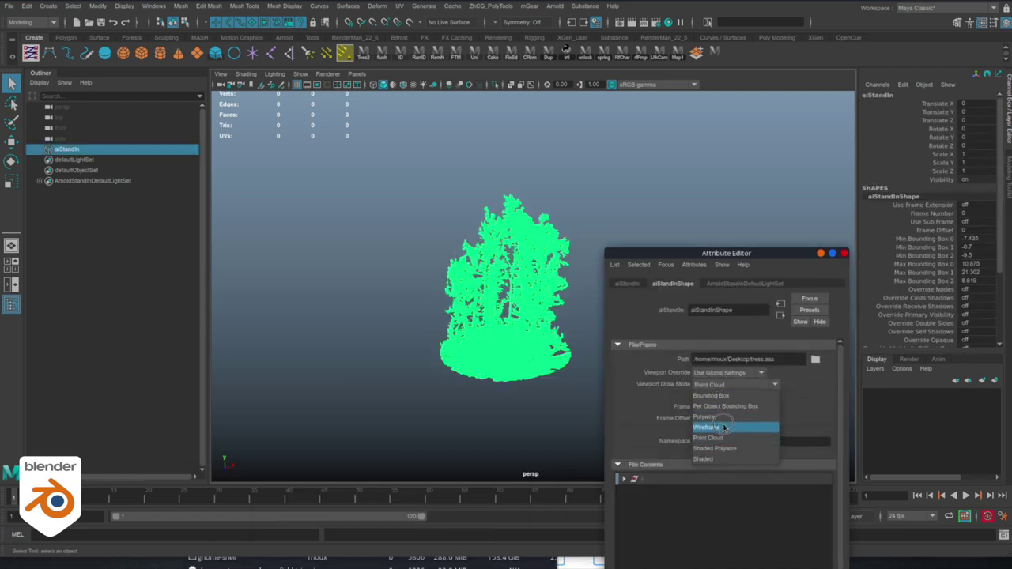
pyautogui.click(724, 428)
pyautogui.click(513, 362)
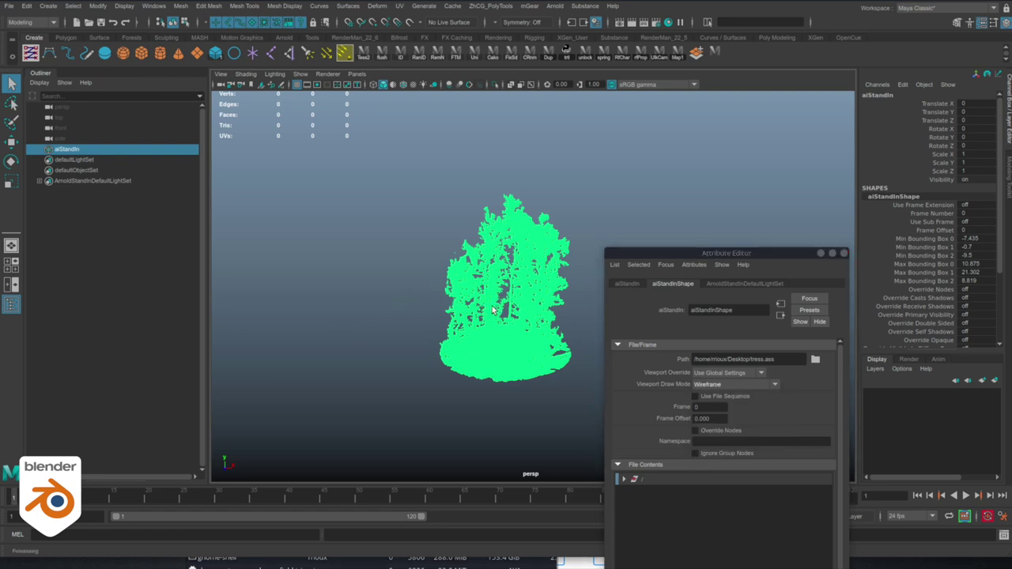
# Examine the wireframe trees up close and set the stand-in's Viewport Draw Mode to Shaded
pyautogui.click(445, 260)
pyautogui.scroll(8, 445, 260)
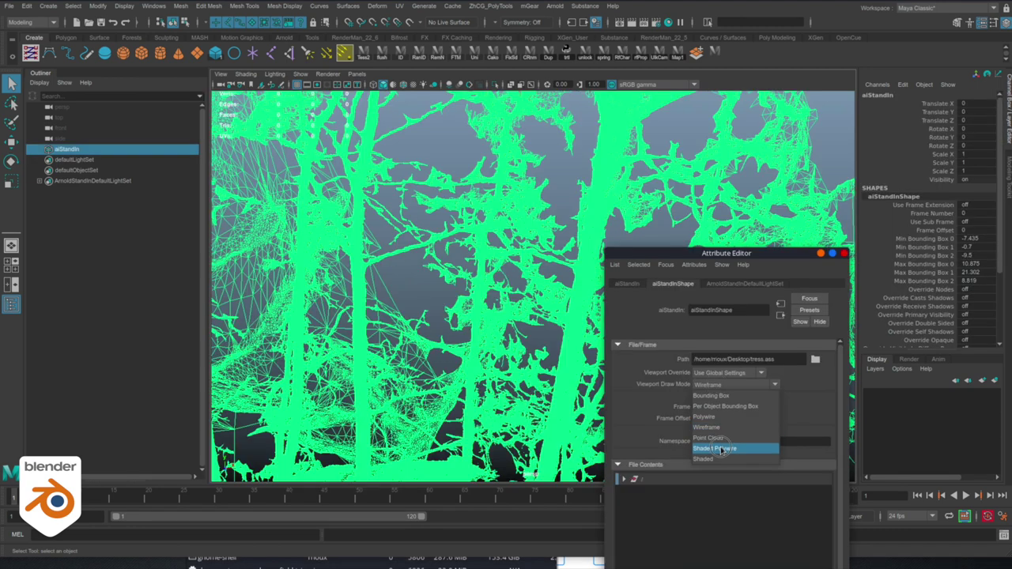
pyautogui.click(701, 445)
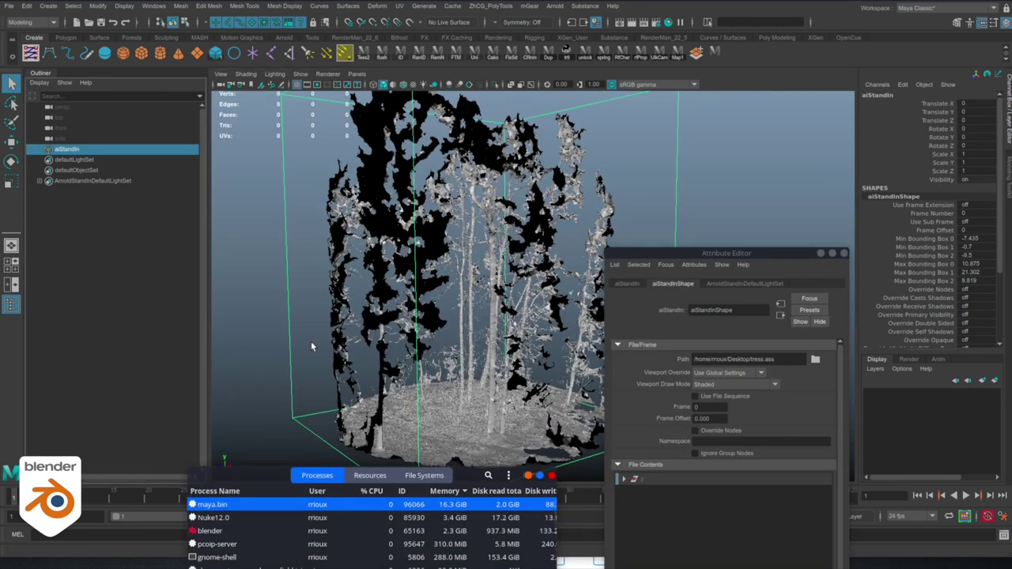
# Set the stand-in's Viewport Draw Mode back to Bounding Box and deselect it
pyautogui.click(716, 386)
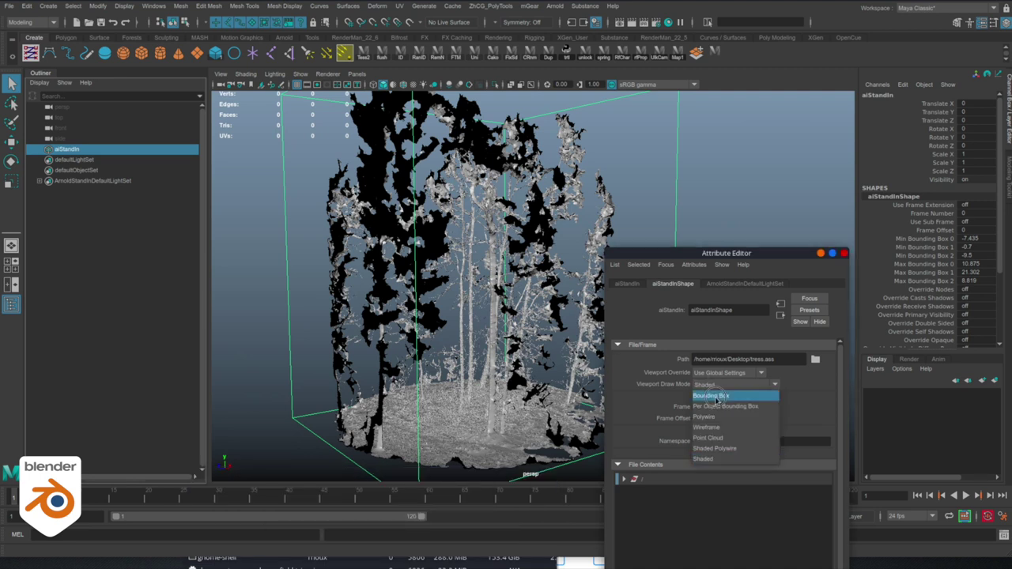
pyautogui.click(716, 399)
pyautogui.click(326, 461)
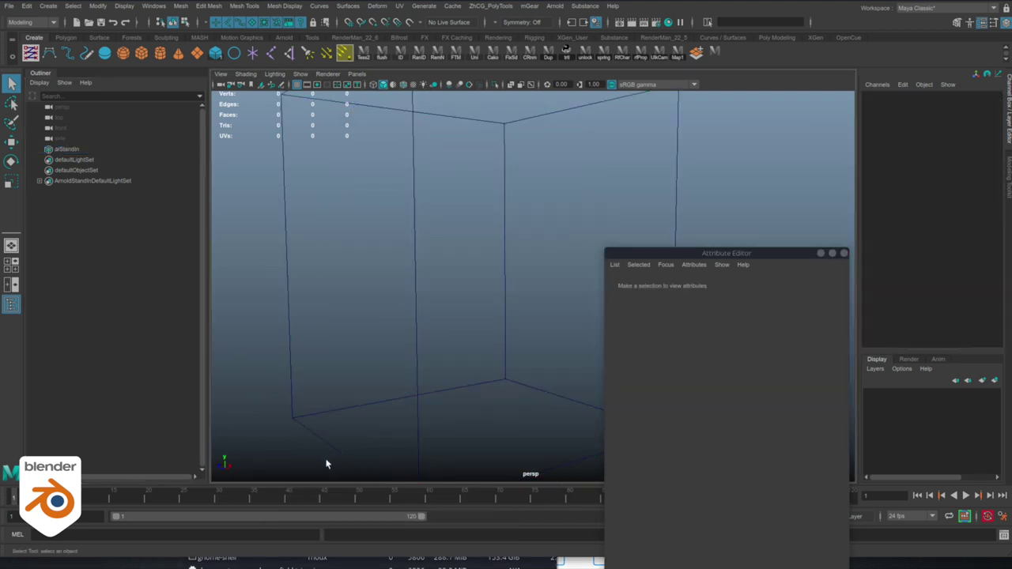
# View the bounding box from another angle and check how much memory maya.bin uses in Bounding Box mode
pyautogui.keyDown('alt'); pyautogui.moveTo(400, 361); pyautogui.dragTo(414, 543); pyautogui.keyUp('alt')
pyautogui.click(414, 556)
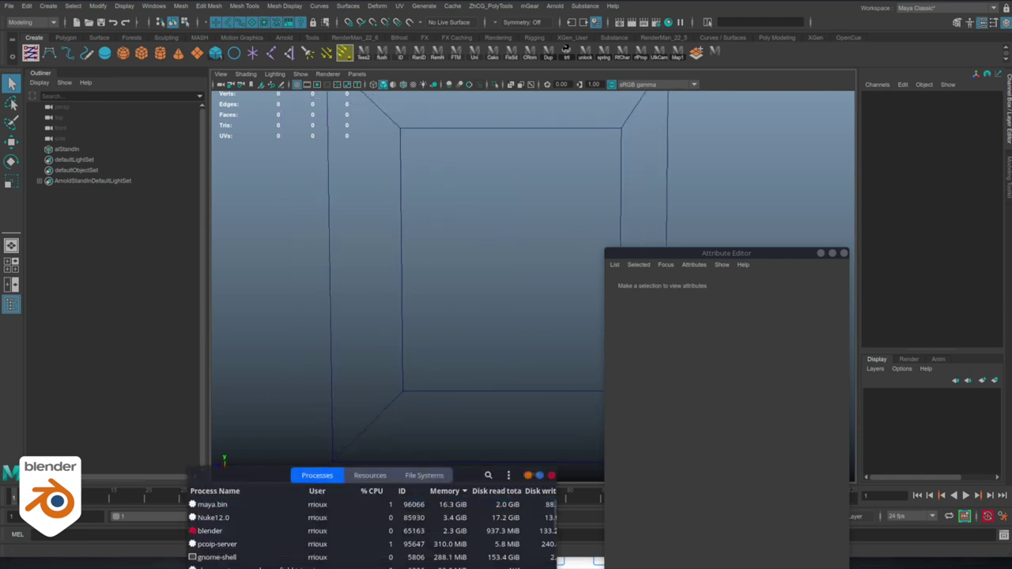
pyautogui.click(299, 505)
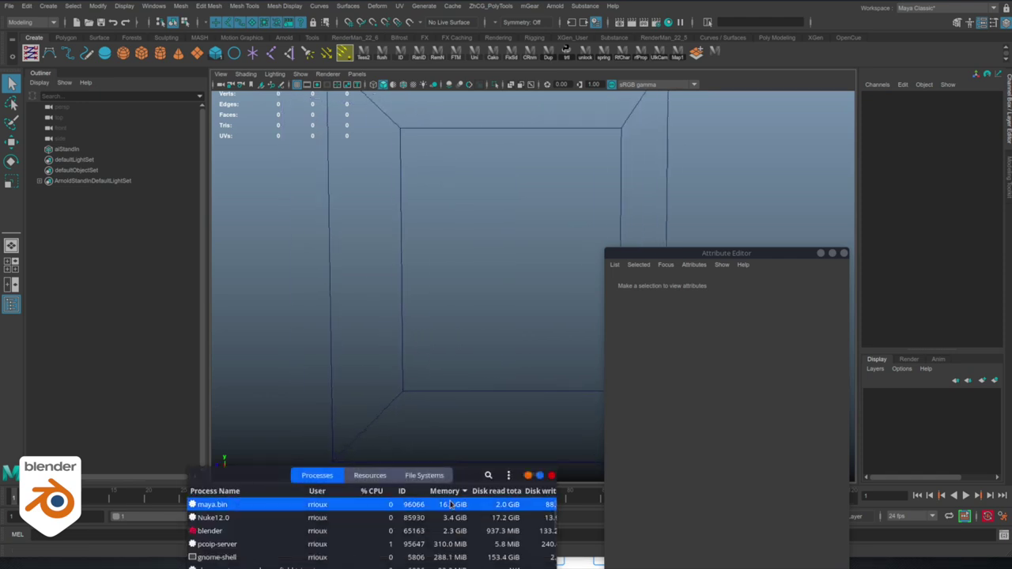
# Save the Maya scene as tress.mb on the Desktop and check its file size in the file manager
pyautogui.click(408, 291)
pyautogui.click(407, 291)
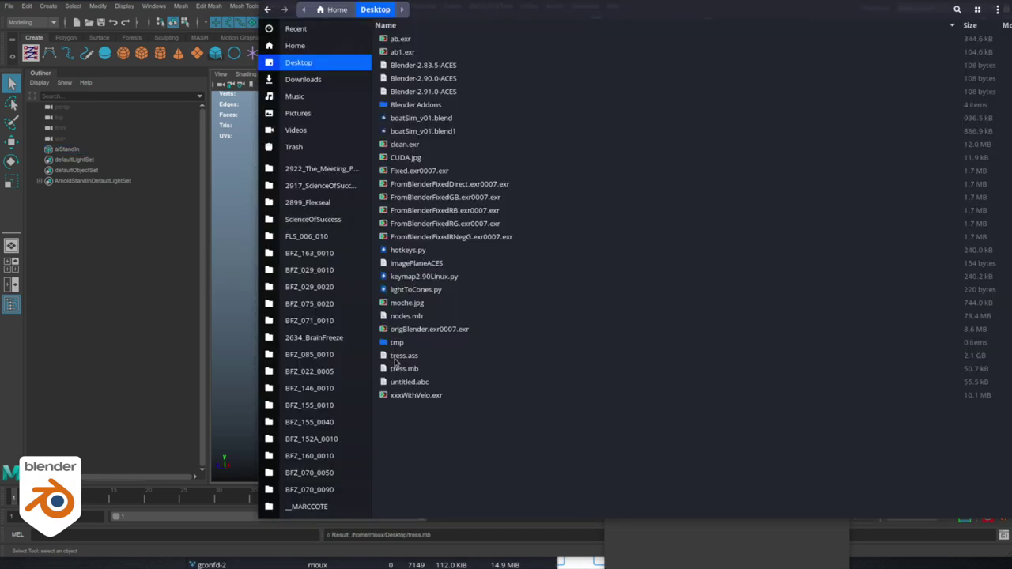
pyautogui.click(399, 370)
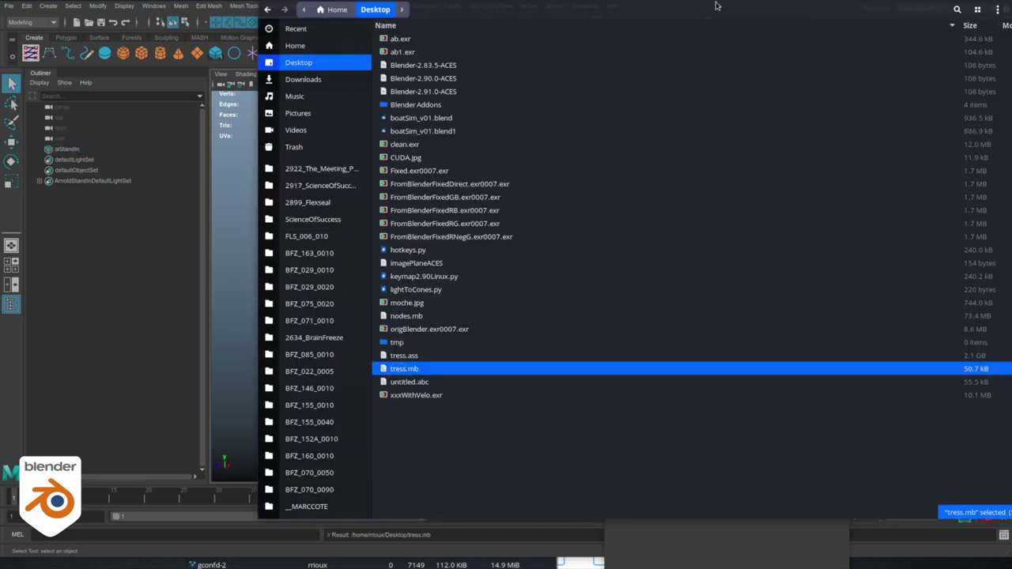
pyautogui.moveTo(692, 10); pyautogui.dragTo(481, 16)
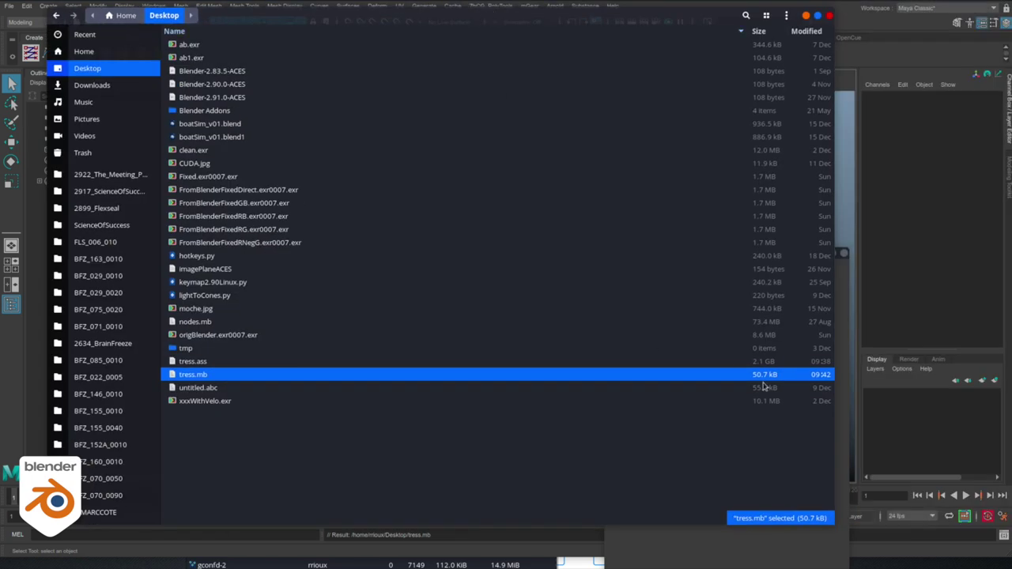